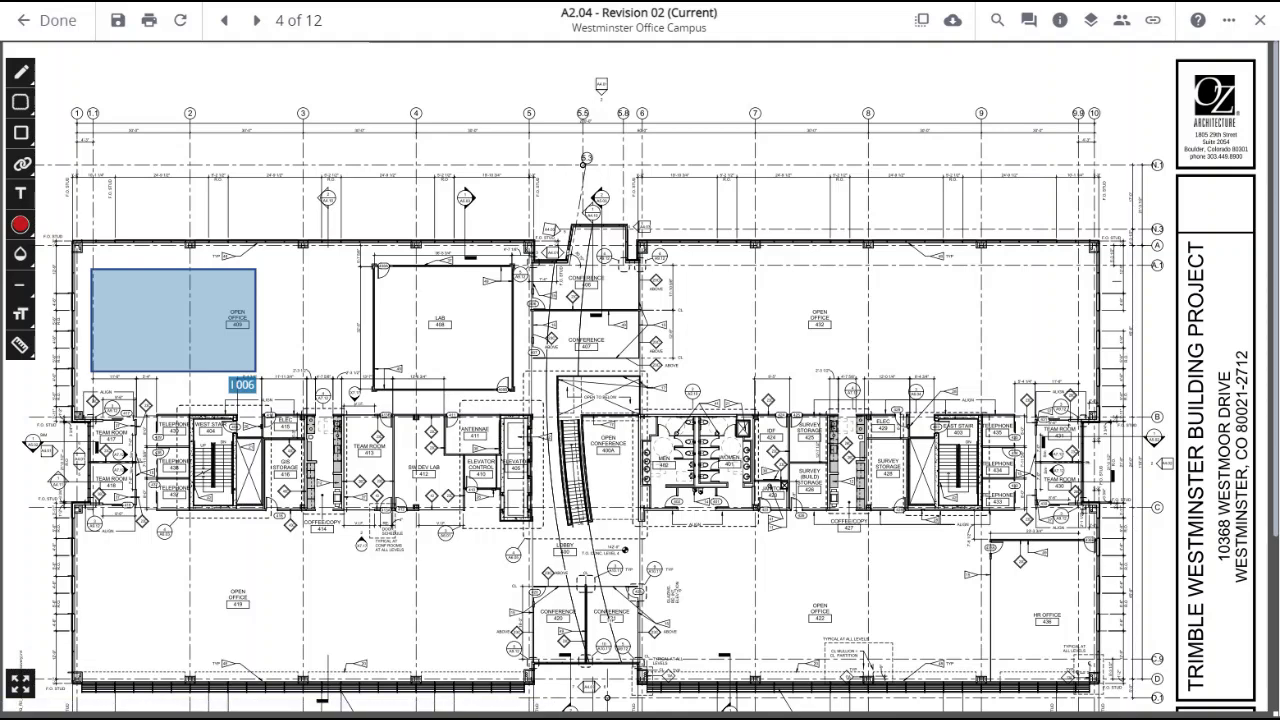
Start a comparison of the current drawing with A2.04 - Revision 01 and roughly move the compared drawing over the current one
{"action": "left_click", "coordinate": [922, 24]}
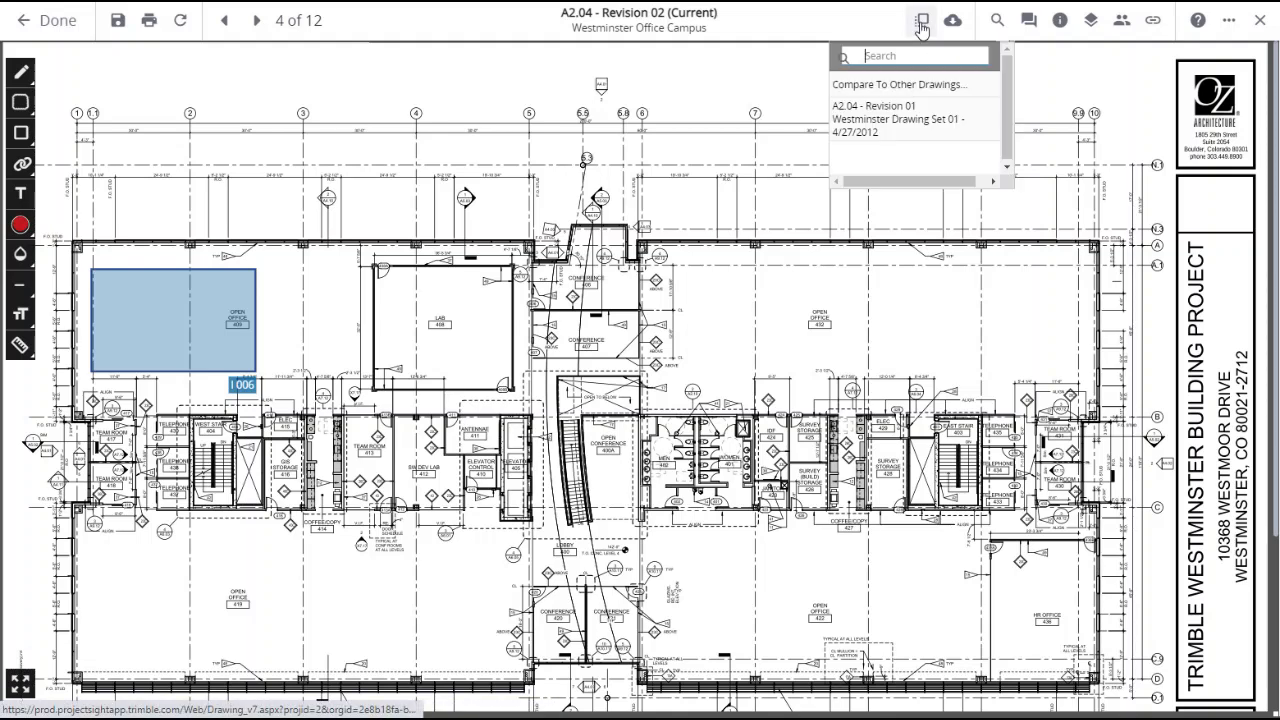
{"action": "left_click", "coordinate": [966, 122]}
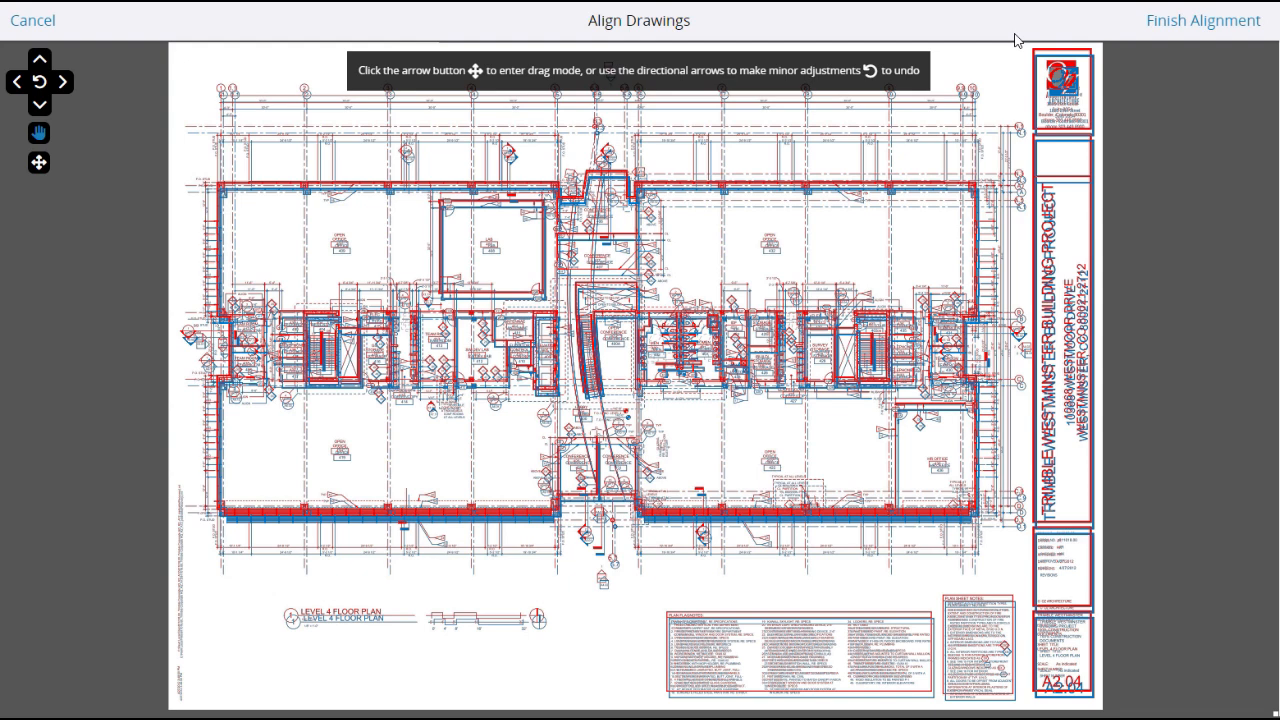
{"action": "scroll", "coordinate": [1003, 81], "scroll_direction": "up", "scroll_amount": 3}
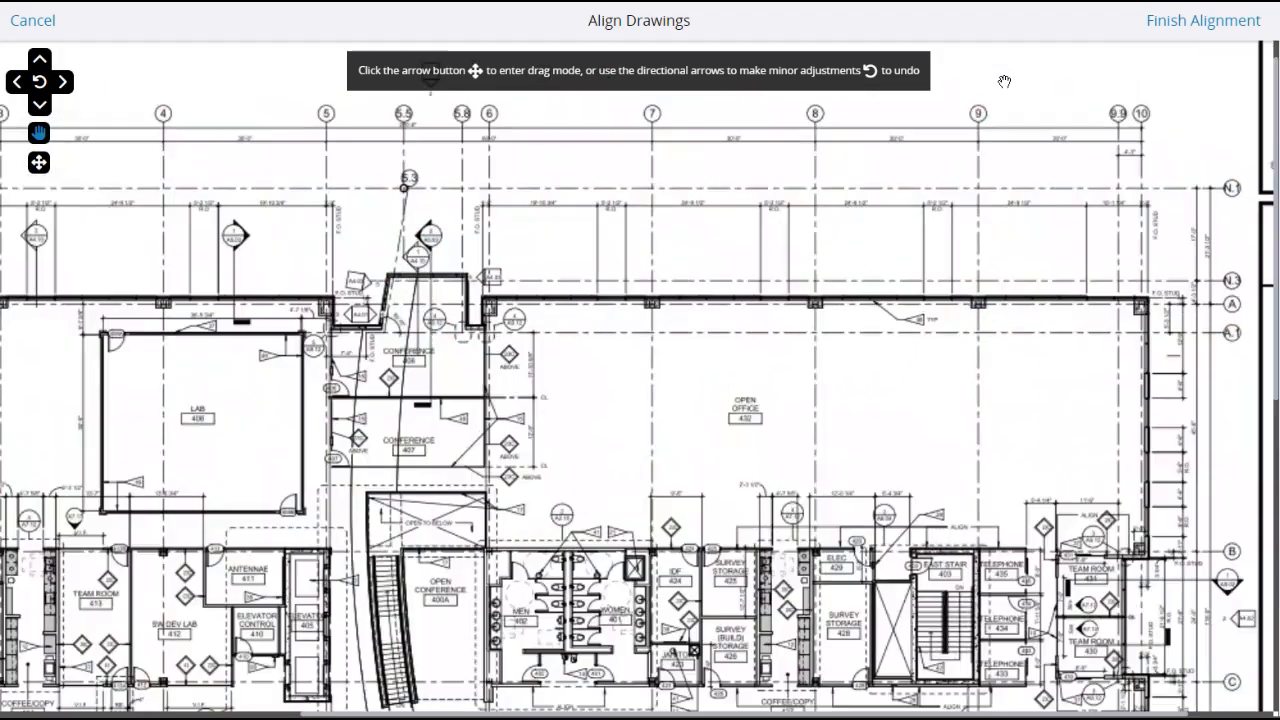
{"action": "left_click", "coordinate": [40, 163]}
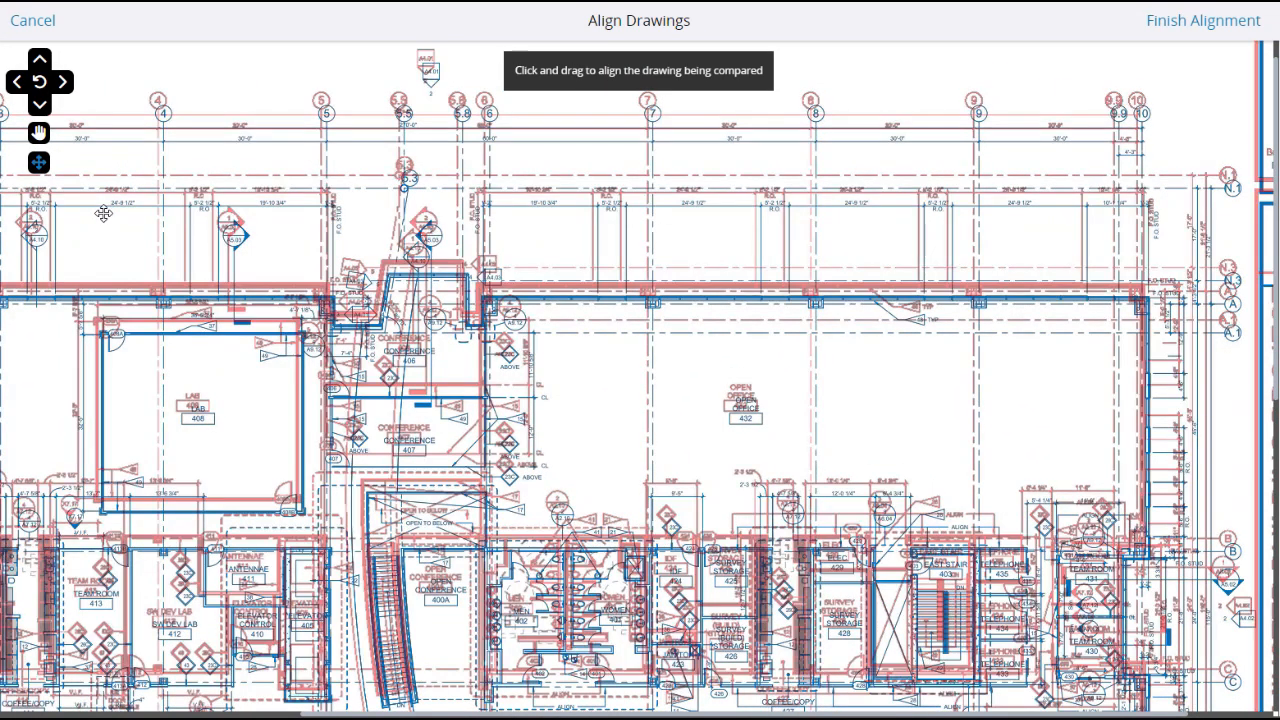
{"action": "left_click_drag", "start_coordinate": [103, 213], "coordinate": [107, 227]}
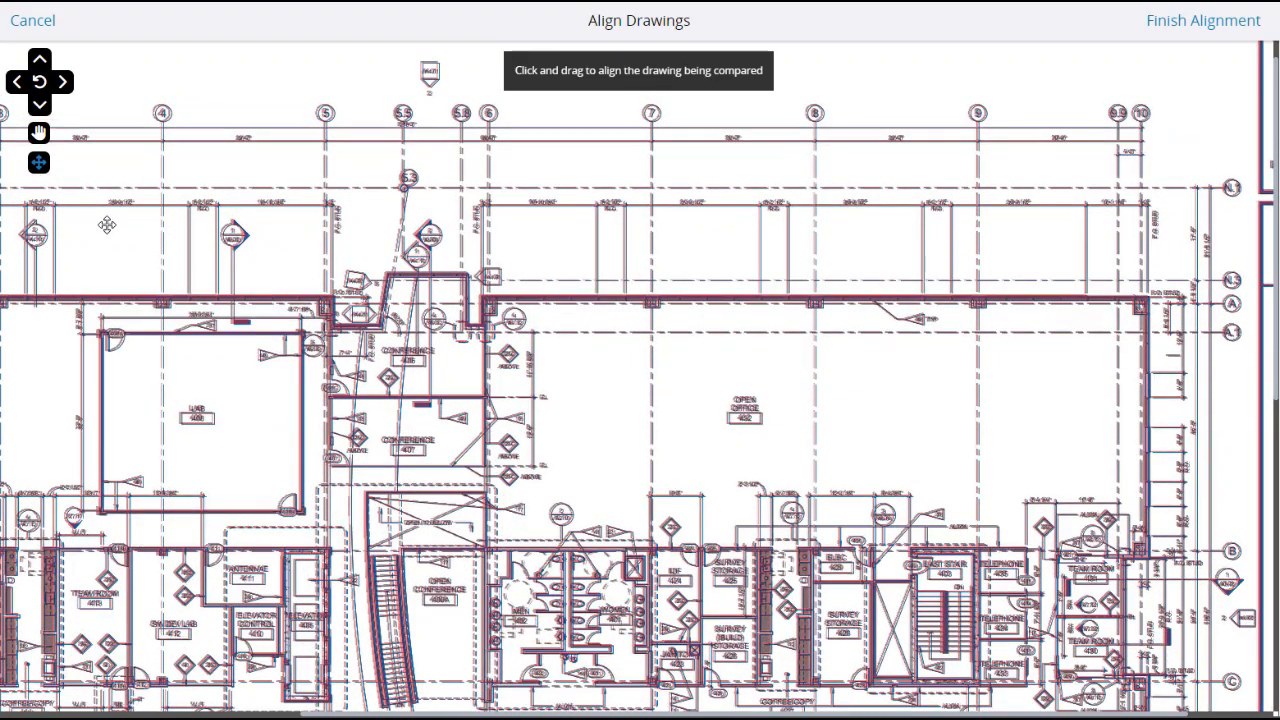
Fine-tune the overlay by nudging the compared drawing down and to the right, and finish the alignment
{"action": "left_click", "coordinate": [39, 104]}
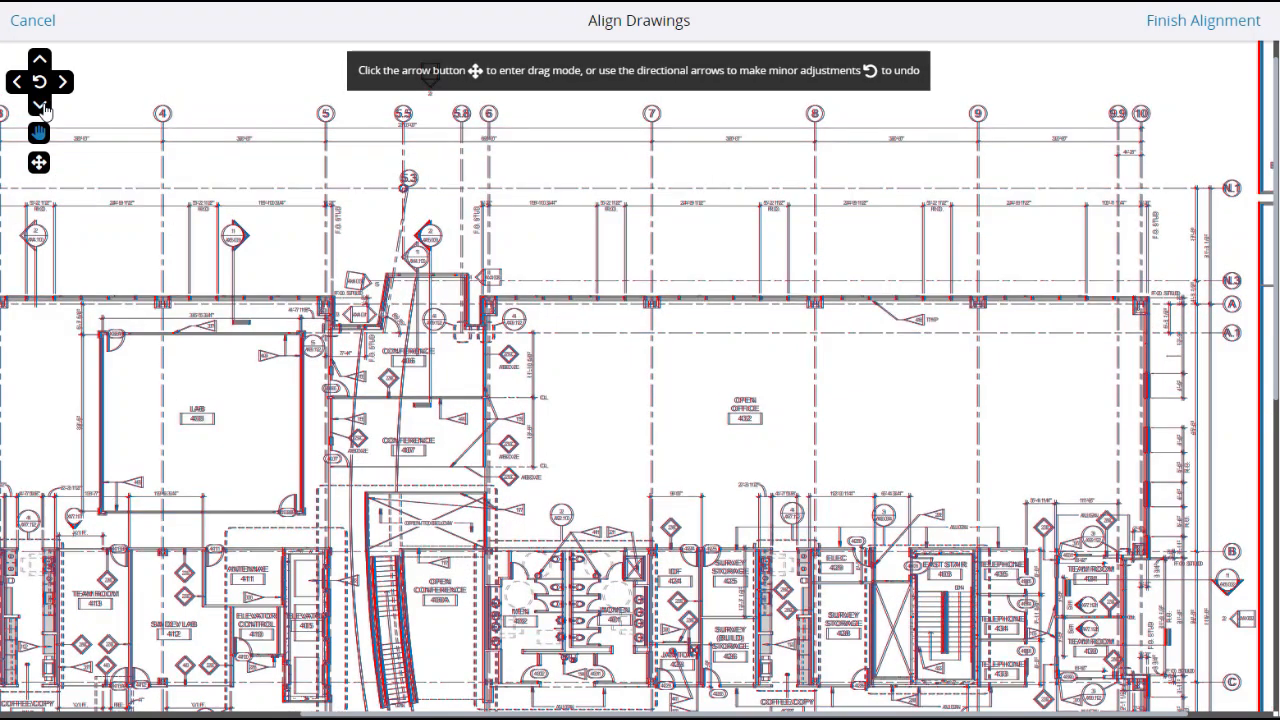
{"action": "left_click", "coordinate": [62, 84]}
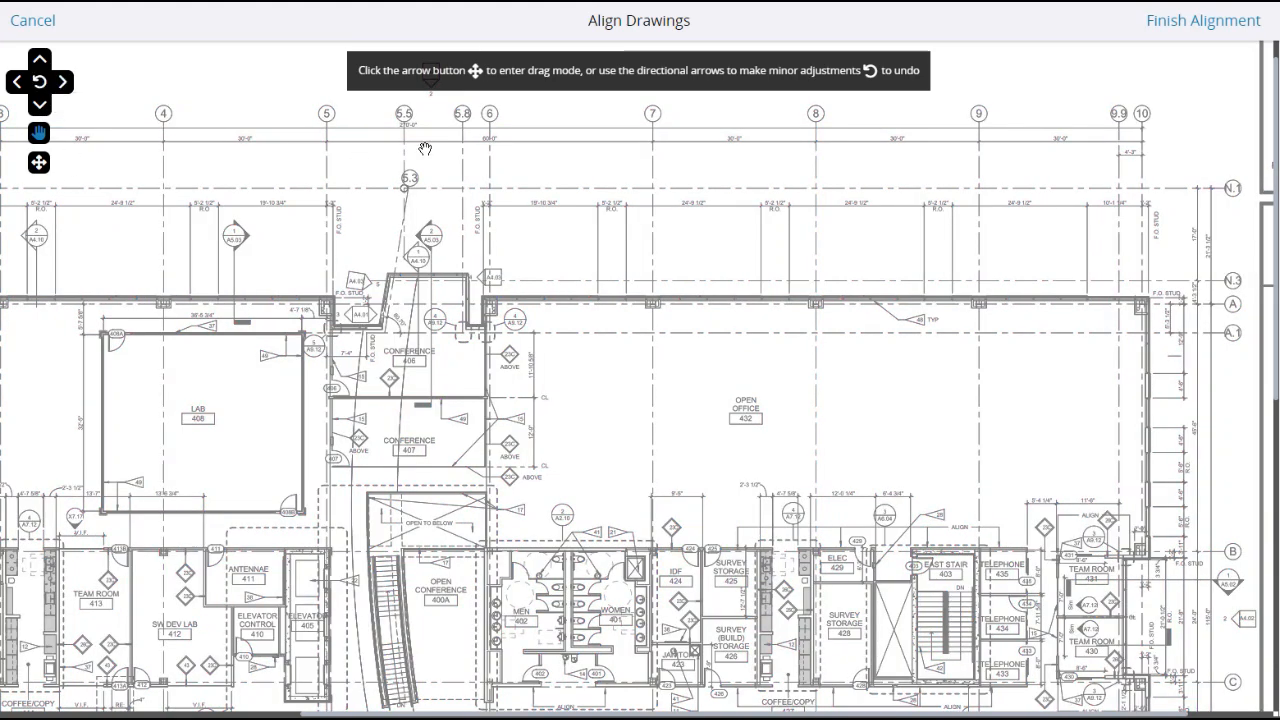
{"action": "left_click", "coordinate": [1180, 24]}
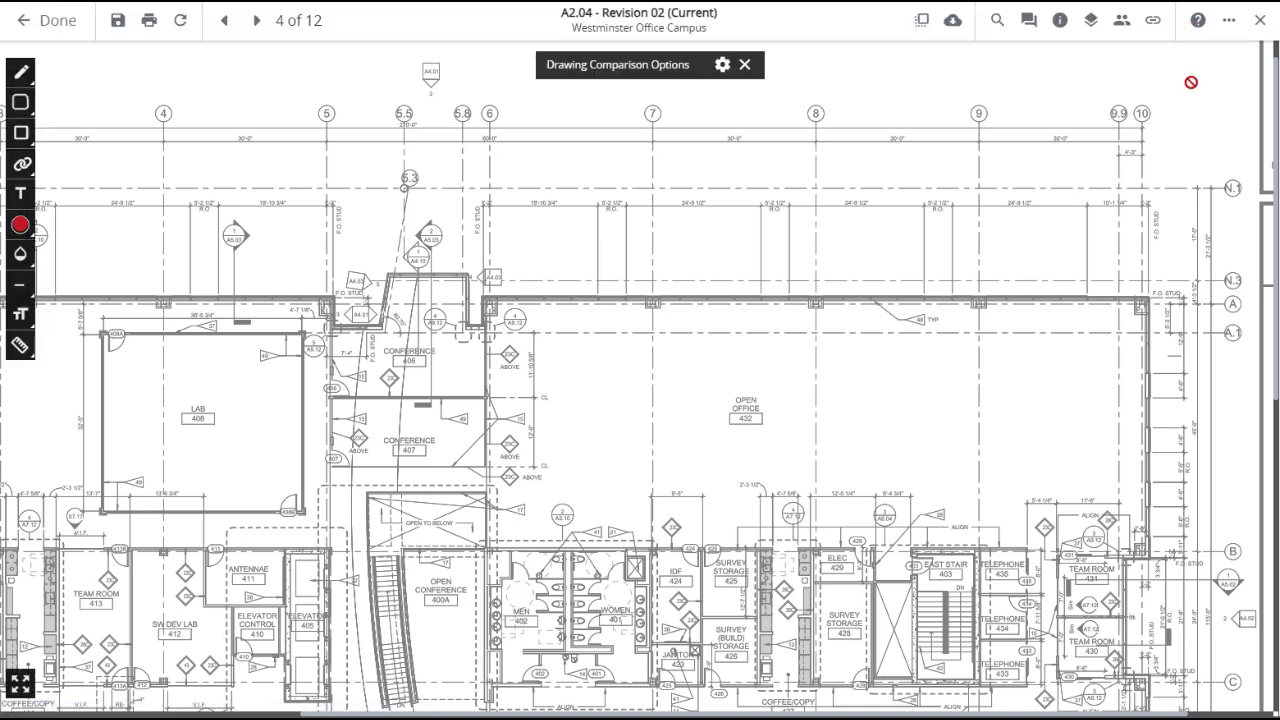
Toggle the annotations' visibility in the drawing comparison options and close the comparison
{"action": "left_click", "coordinate": [722, 65]}
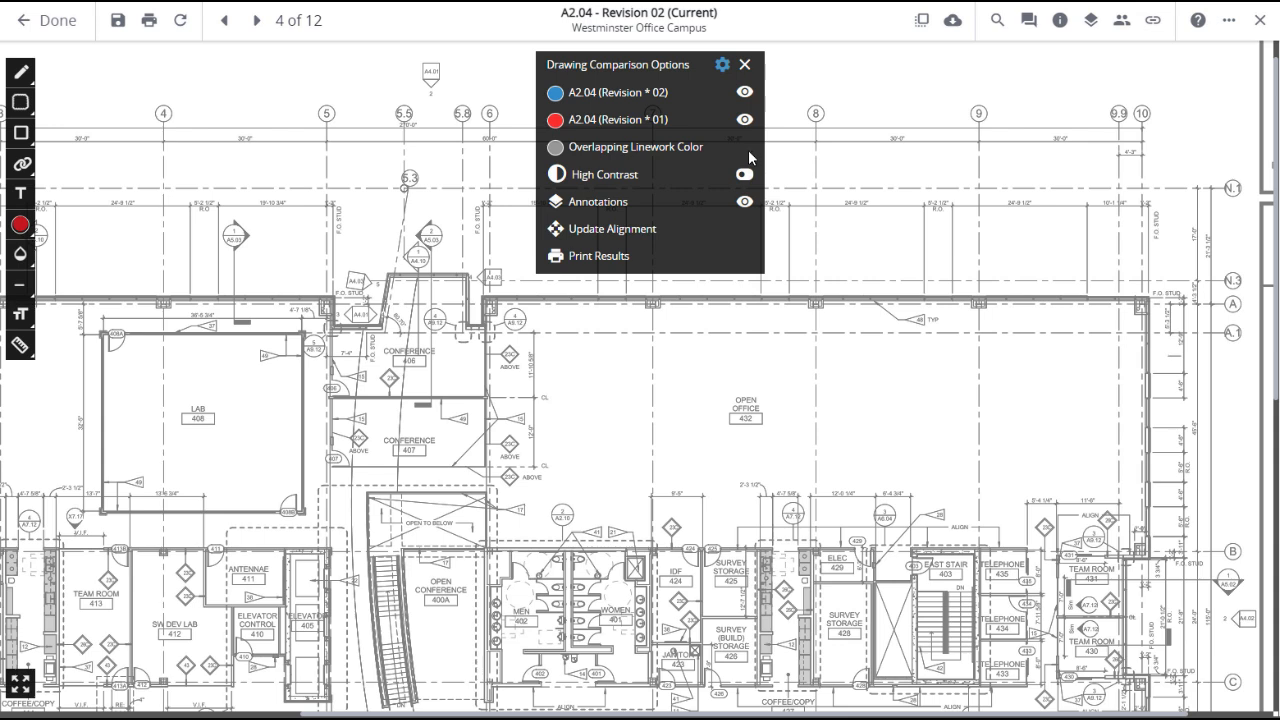
{"action": "left_click", "coordinate": [745, 201]}
{"action": "left_click", "coordinate": [745, 66]}
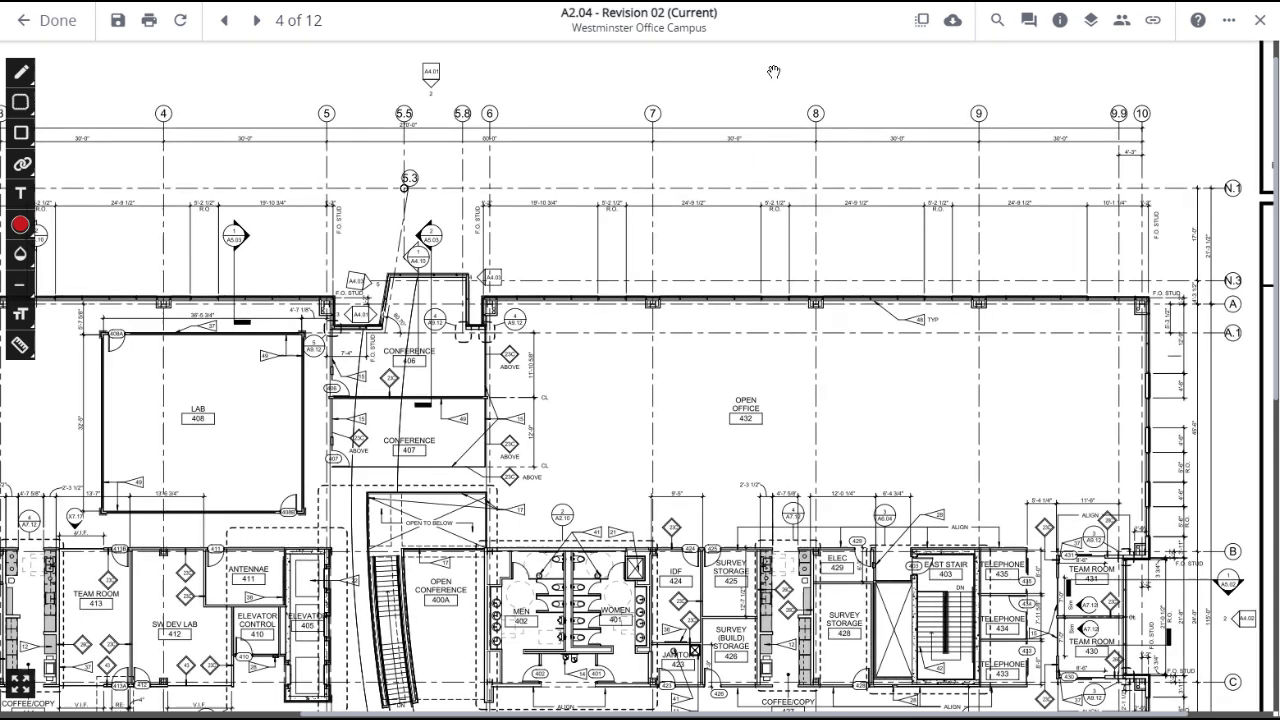
Download the drawing as Drawing Only [No Cover Page] with As Builts (with linked records and files) included
{"action": "left_click", "coordinate": [952, 22]}
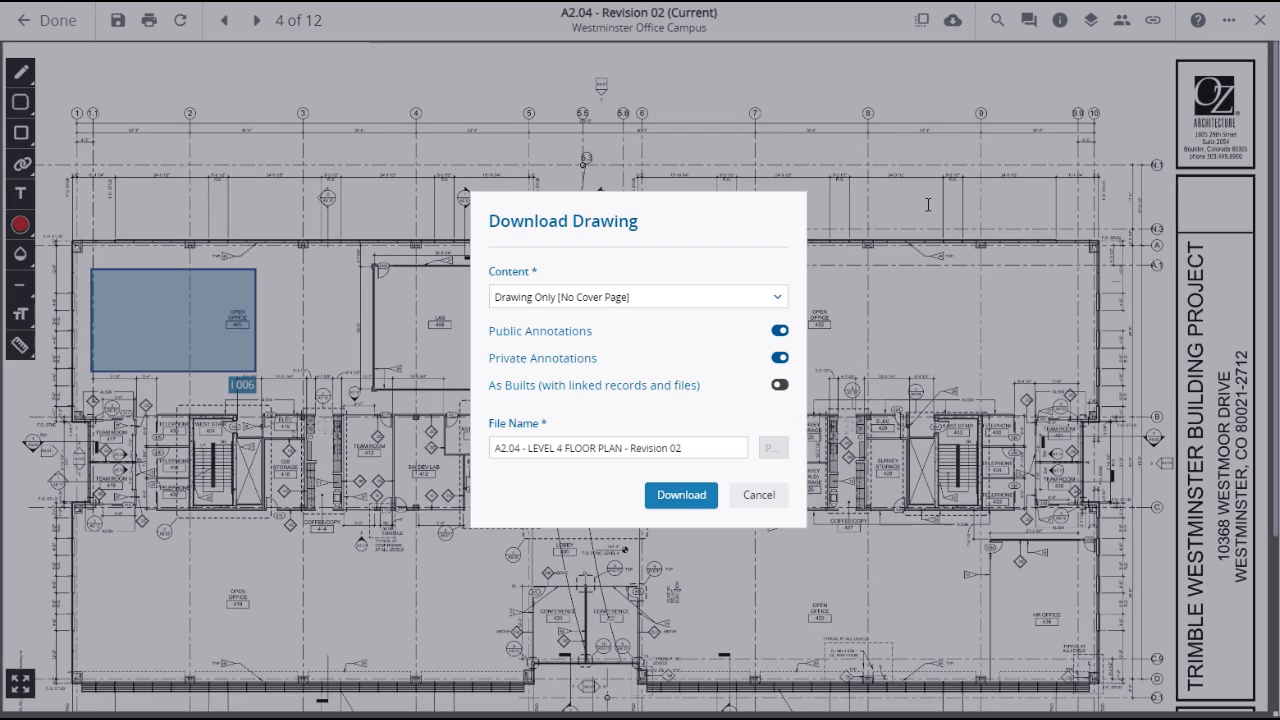
{"action": "left_click", "coordinate": [778, 298]}
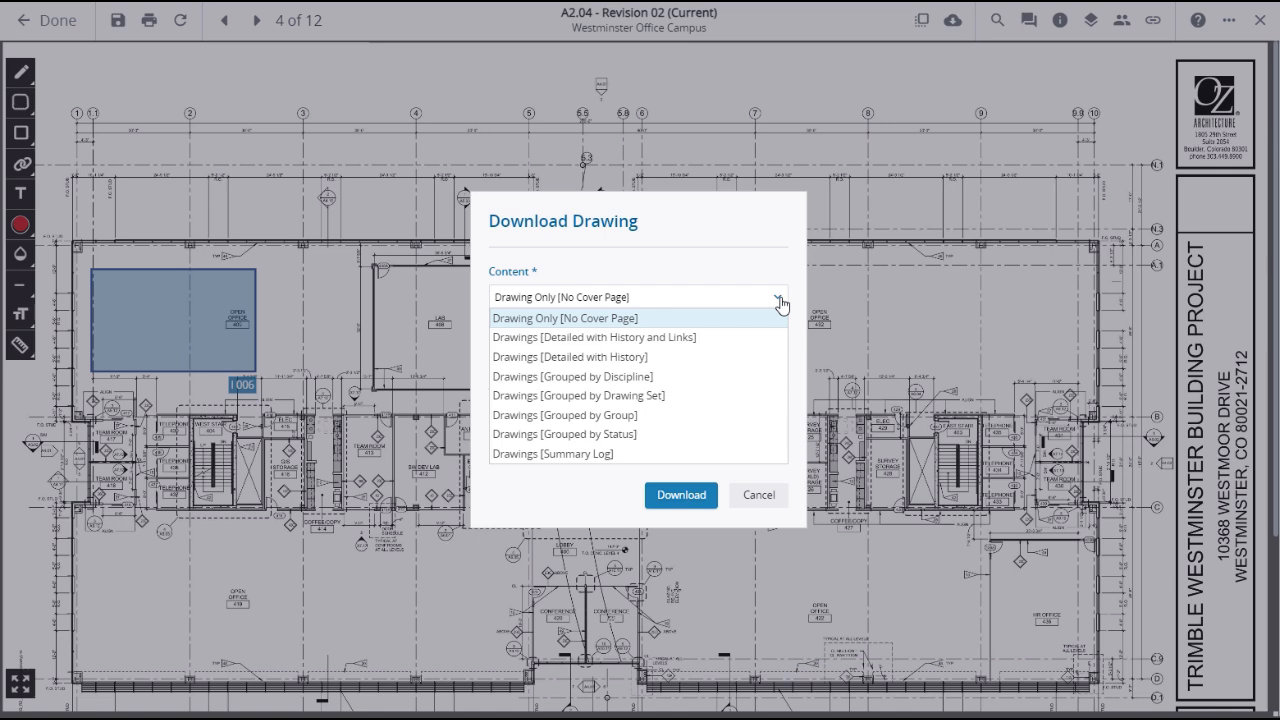
{"action": "left_click", "coordinate": [779, 299]}
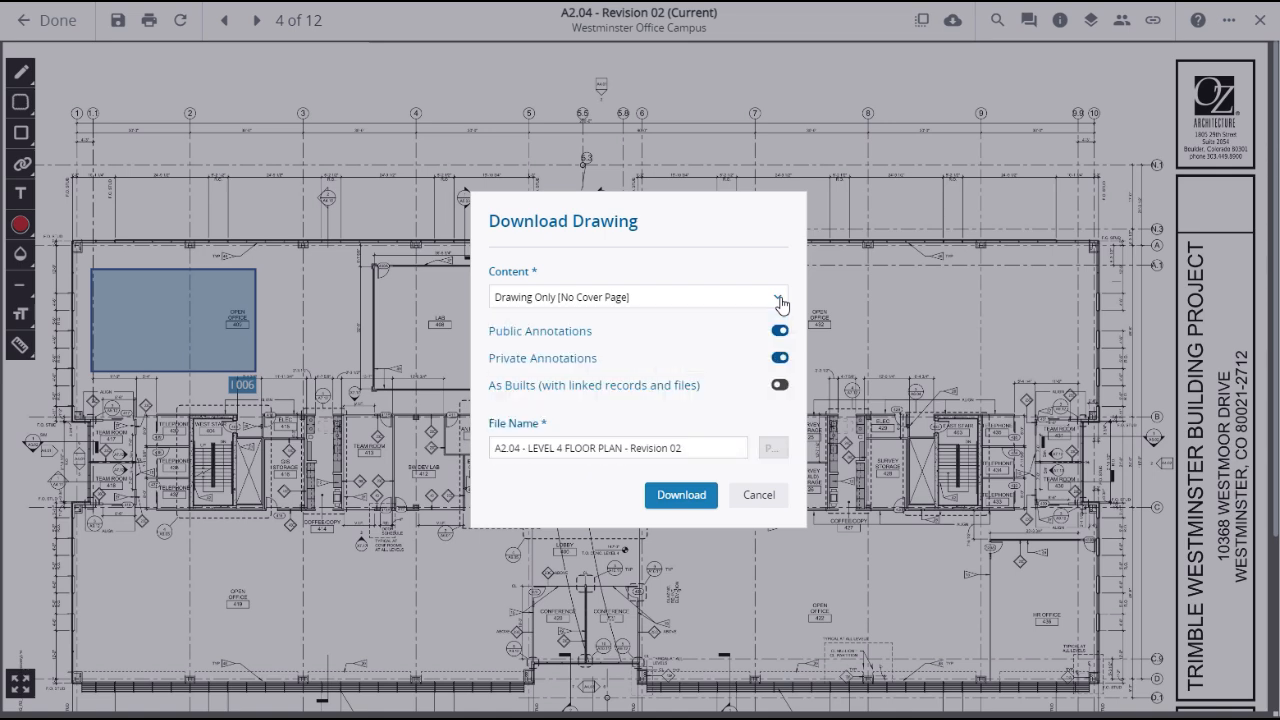
{"action": "left_click", "coordinate": [780, 385]}
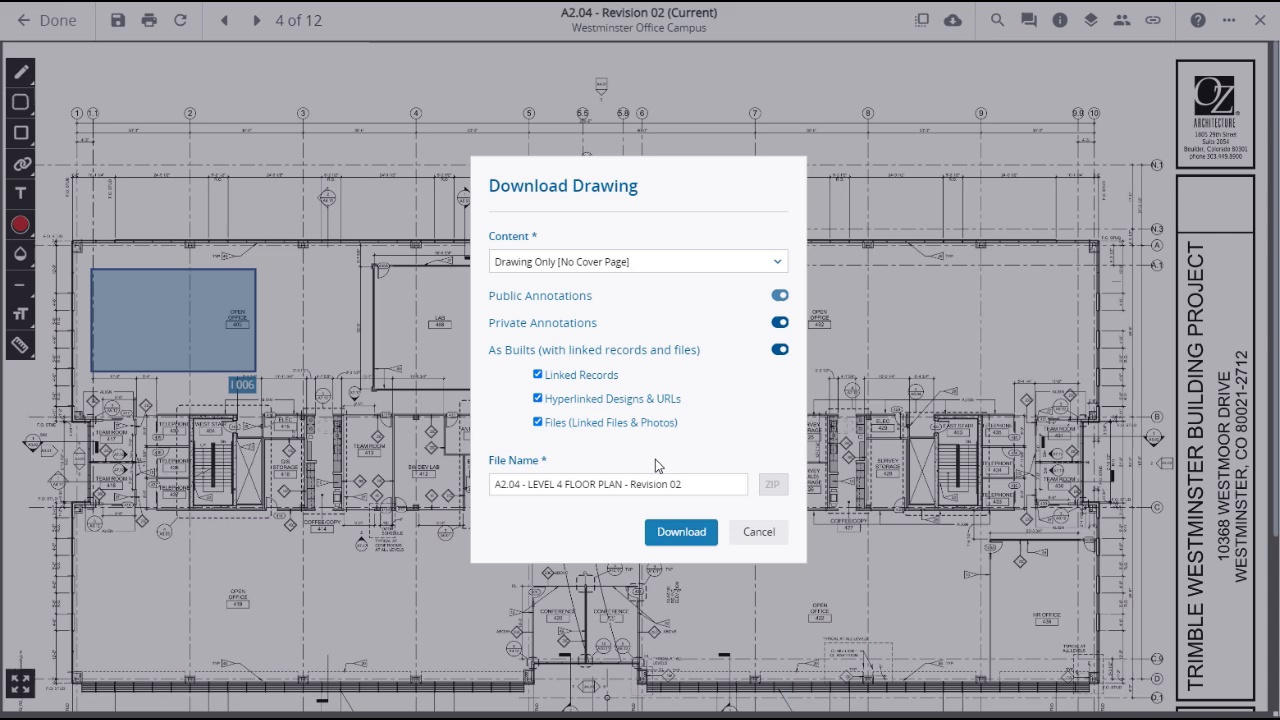
{"action": "left_click", "coordinate": [690, 532]}
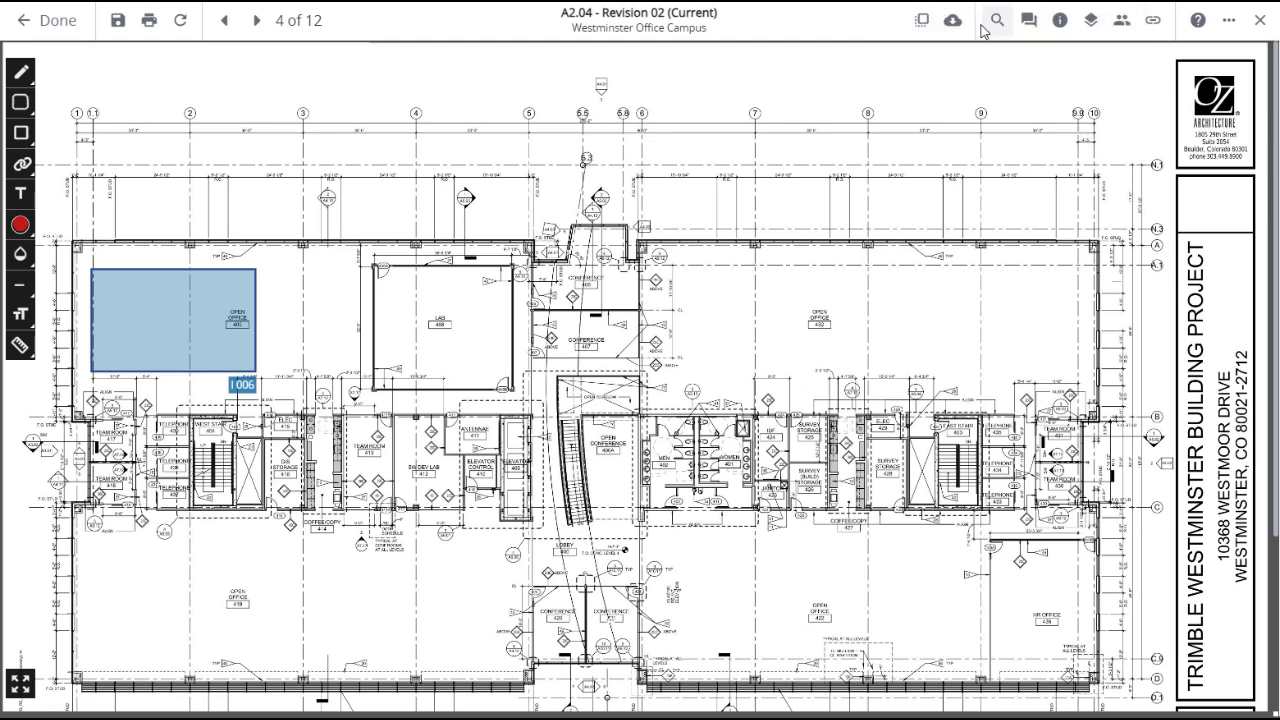
Search the drawing for TELEPHONE and go to the TELEPHONE 435 result for a closer look
{"action": "left_click", "coordinate": [997, 22]}
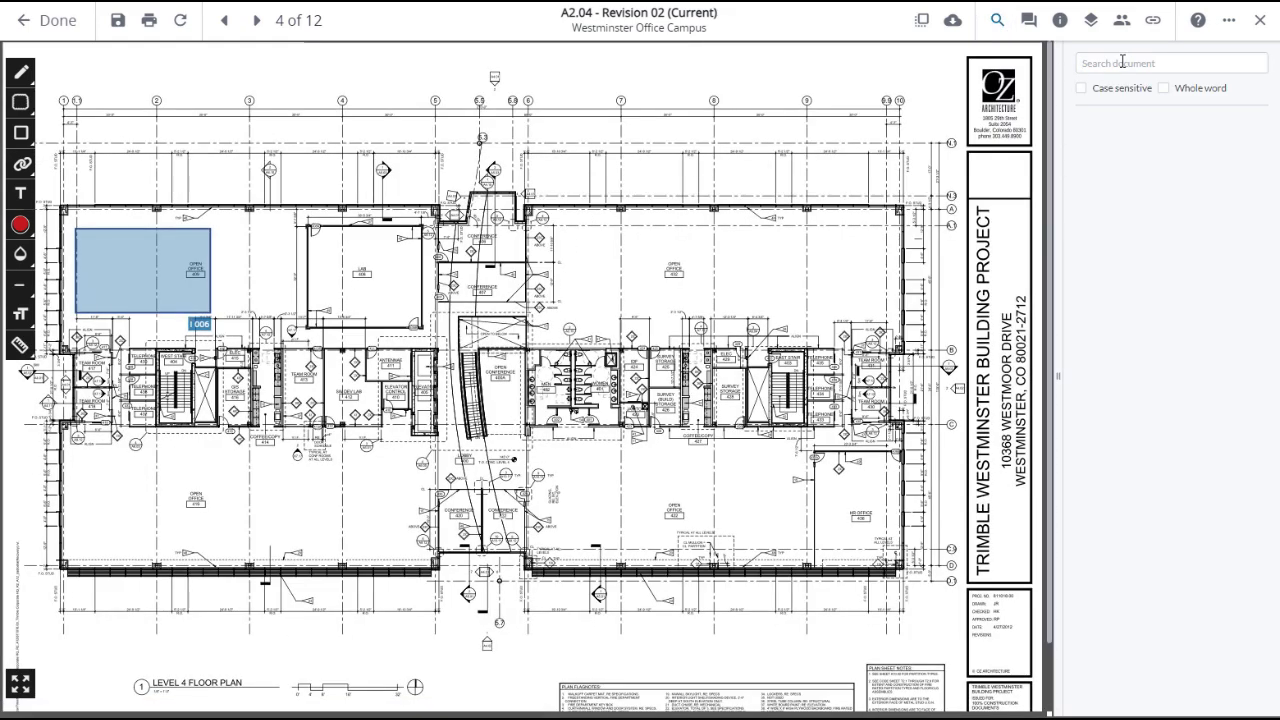
{"action": "type", "text": "TELE"}
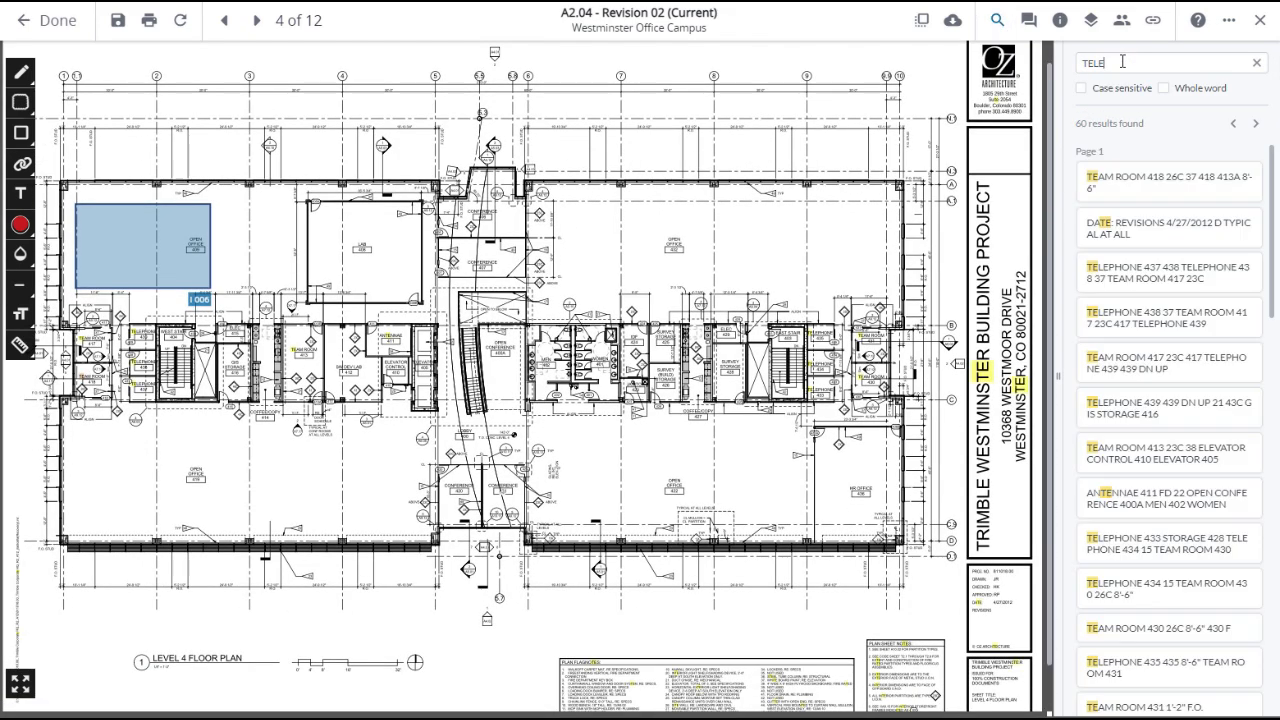
{"action": "type", "text": "PHONR"}
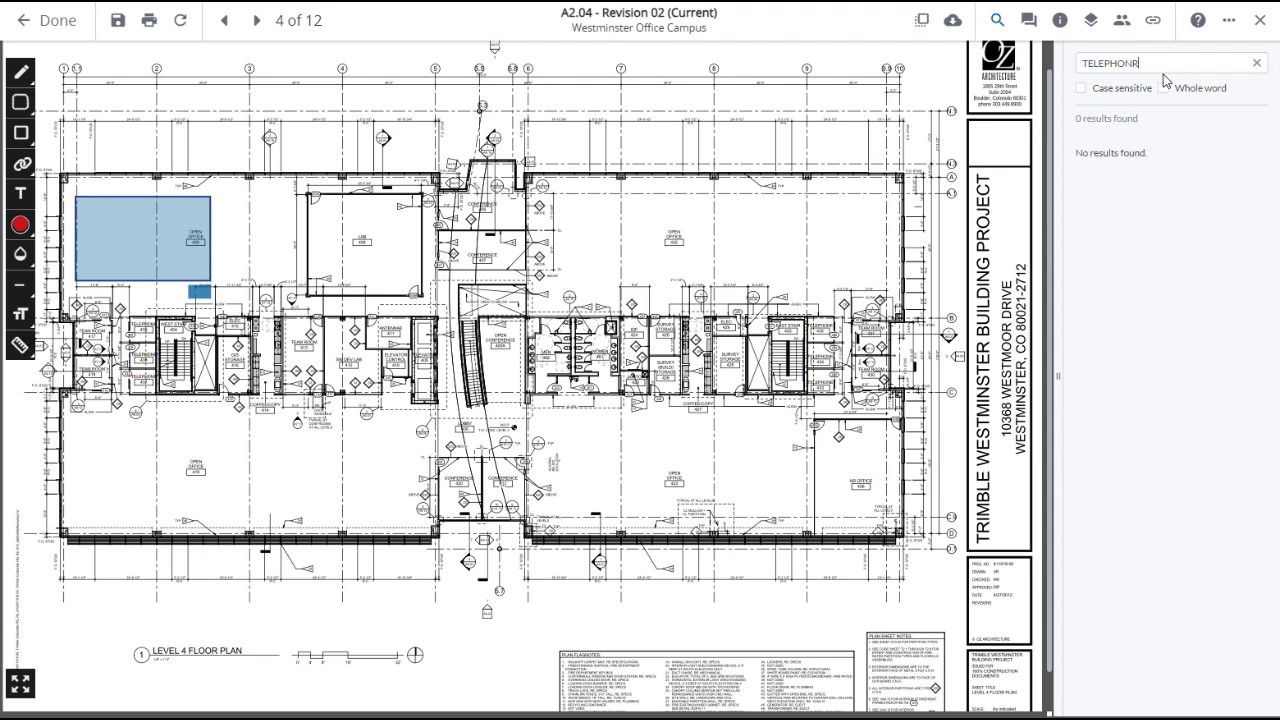
{"action": "key", "text": "BackSpace"}
{"action": "type", "text": "E"}
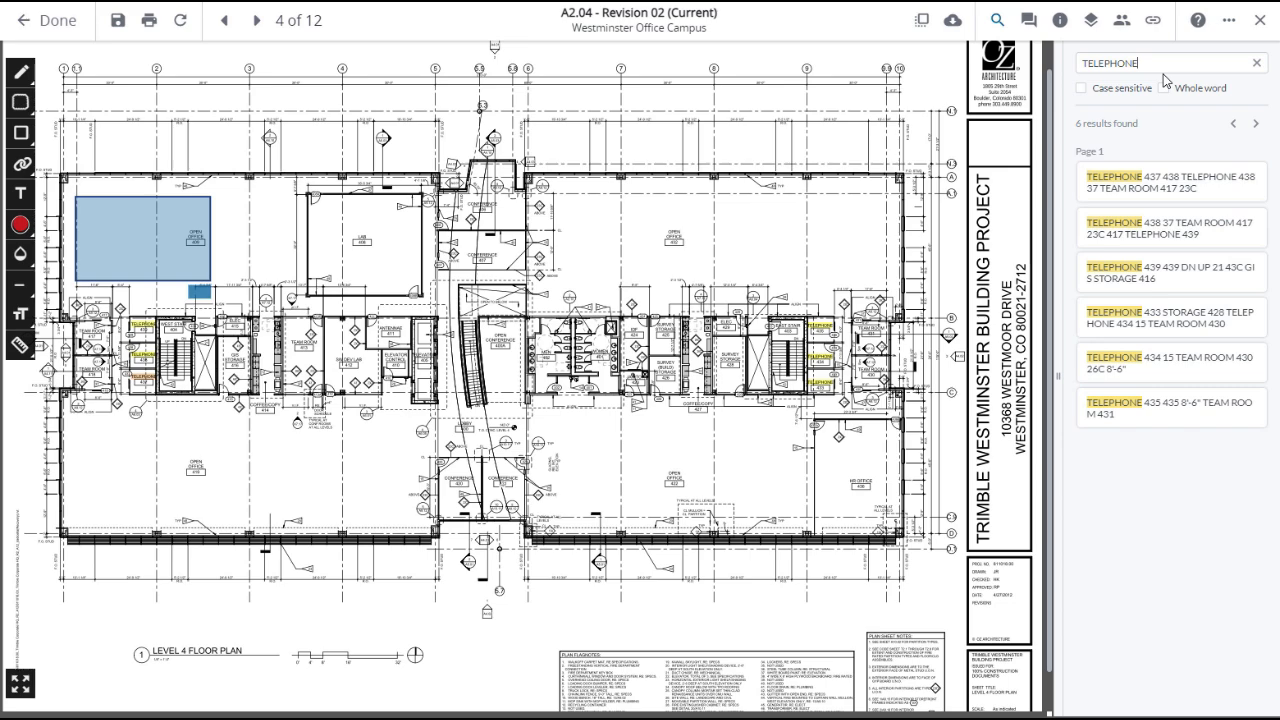
{"action": "left_click", "coordinate": [1155, 405]}
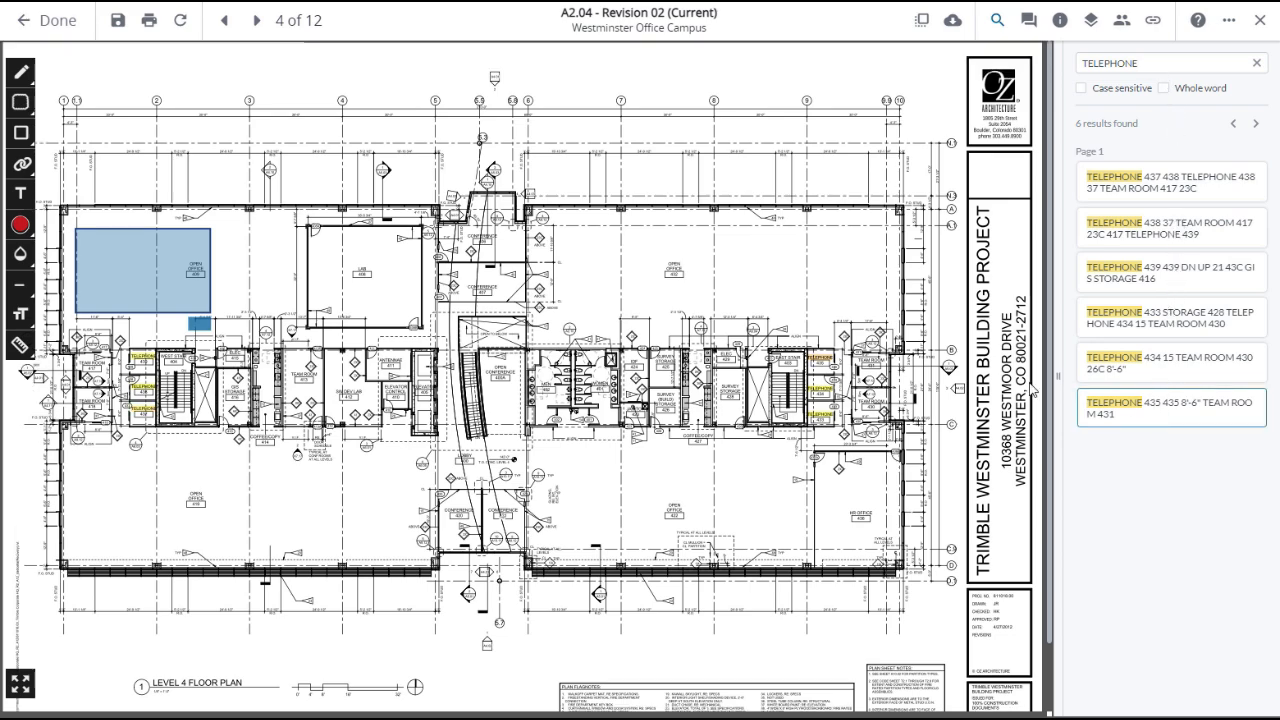
{"action": "scroll", "coordinate": [970, 378], "scroll_direction": "up", "scroll_amount": 4}
{"action": "scroll", "coordinate": [970, 378], "scroll_direction": "up", "scroll_amount": 3}
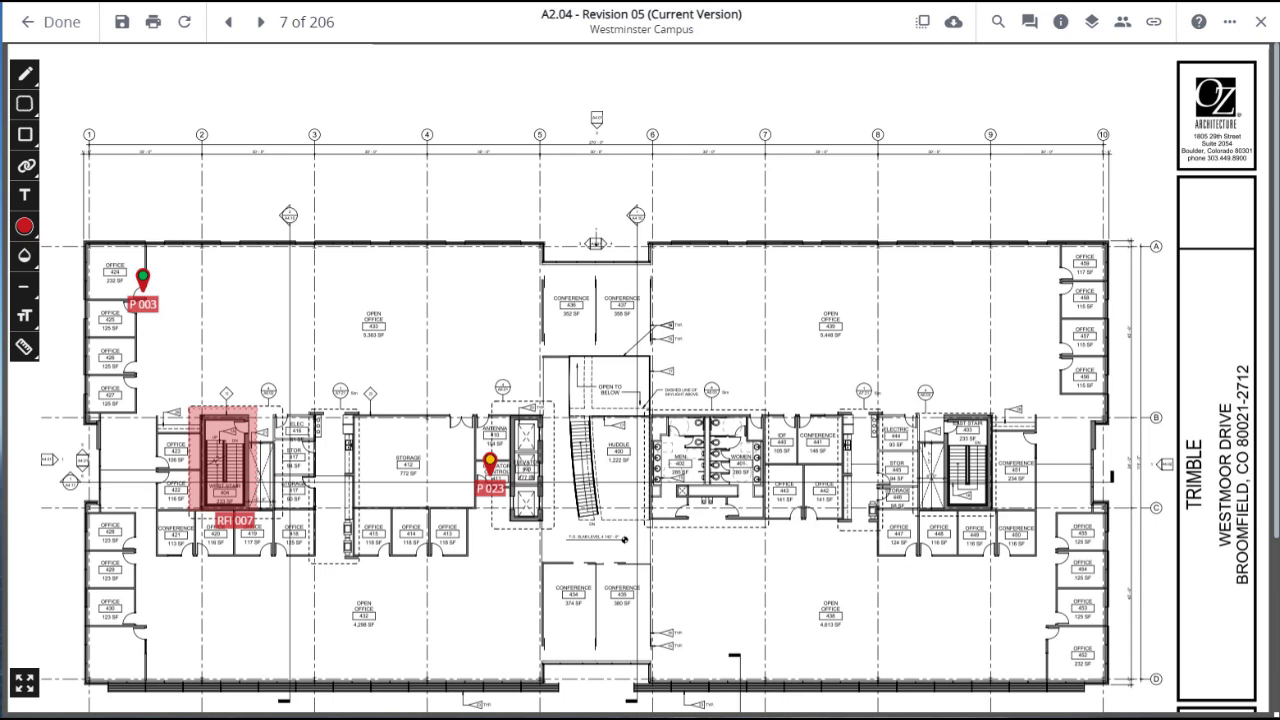
Open the drawing's comments and review the available sort orders and filters without changing them
{"action": "left_click", "coordinate": [1028, 22]}
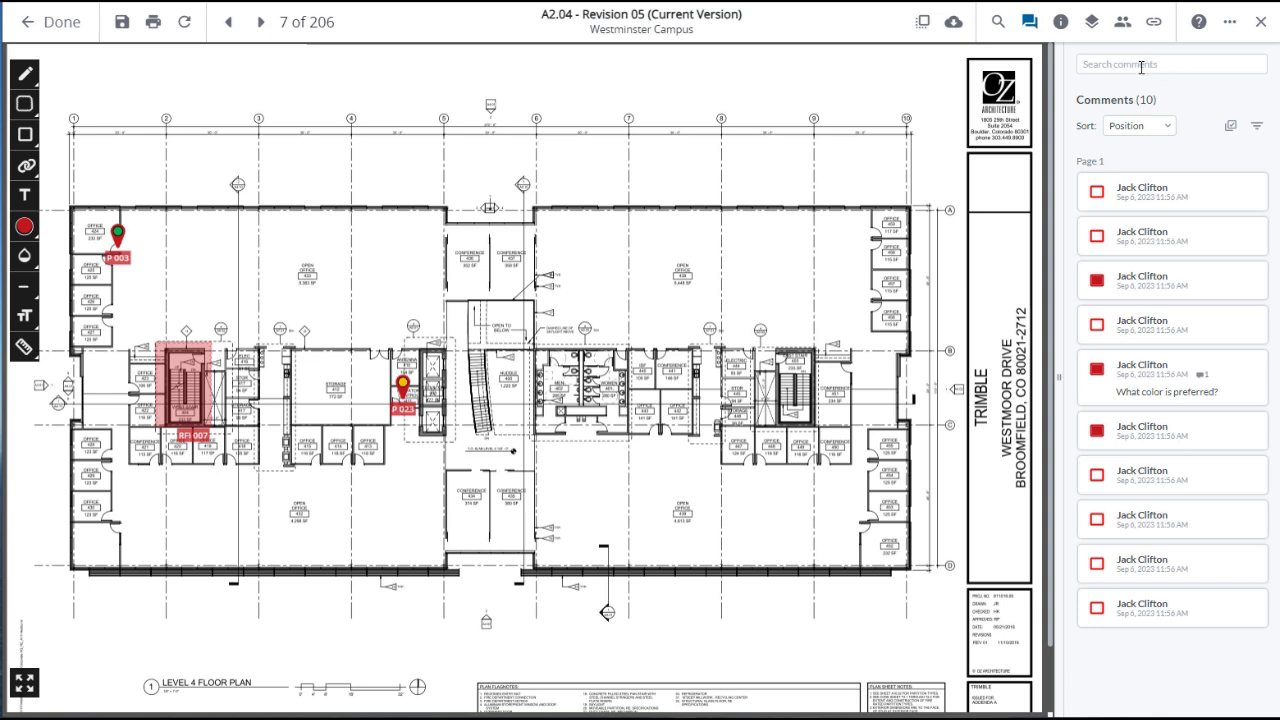
{"action": "left_click", "coordinate": [1164, 130]}
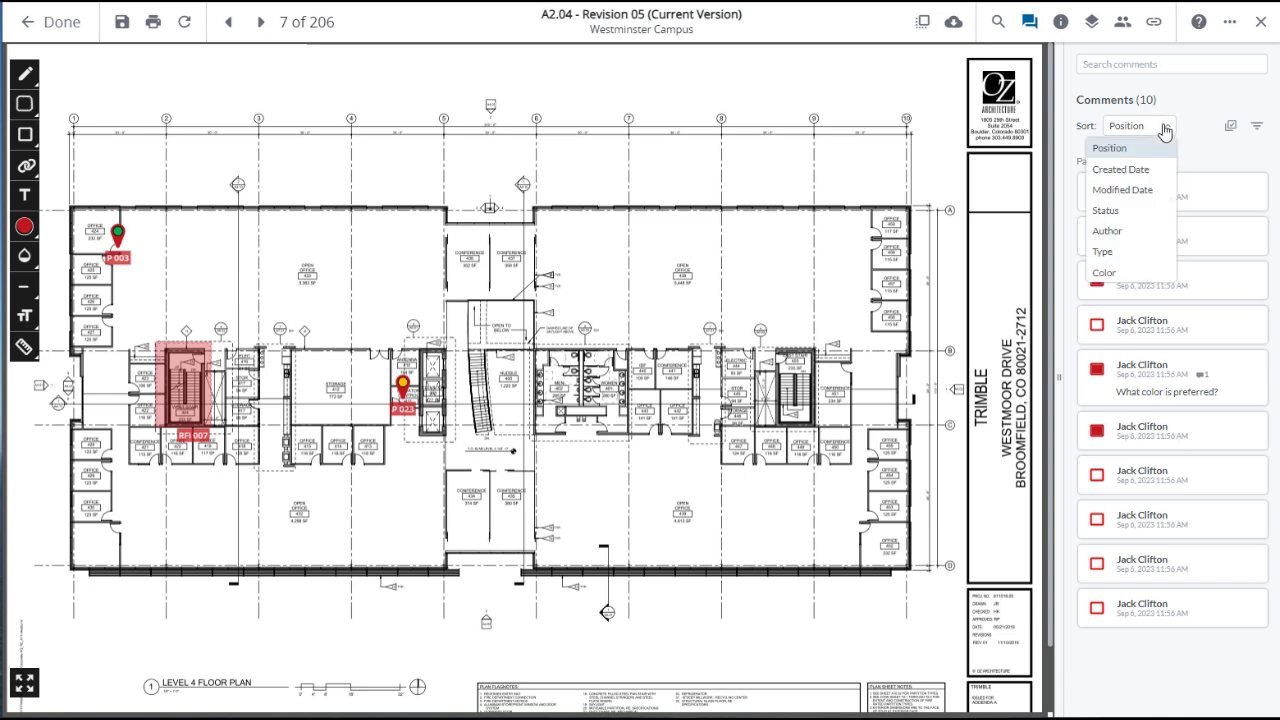
{"action": "left_click", "coordinate": [1192, 132]}
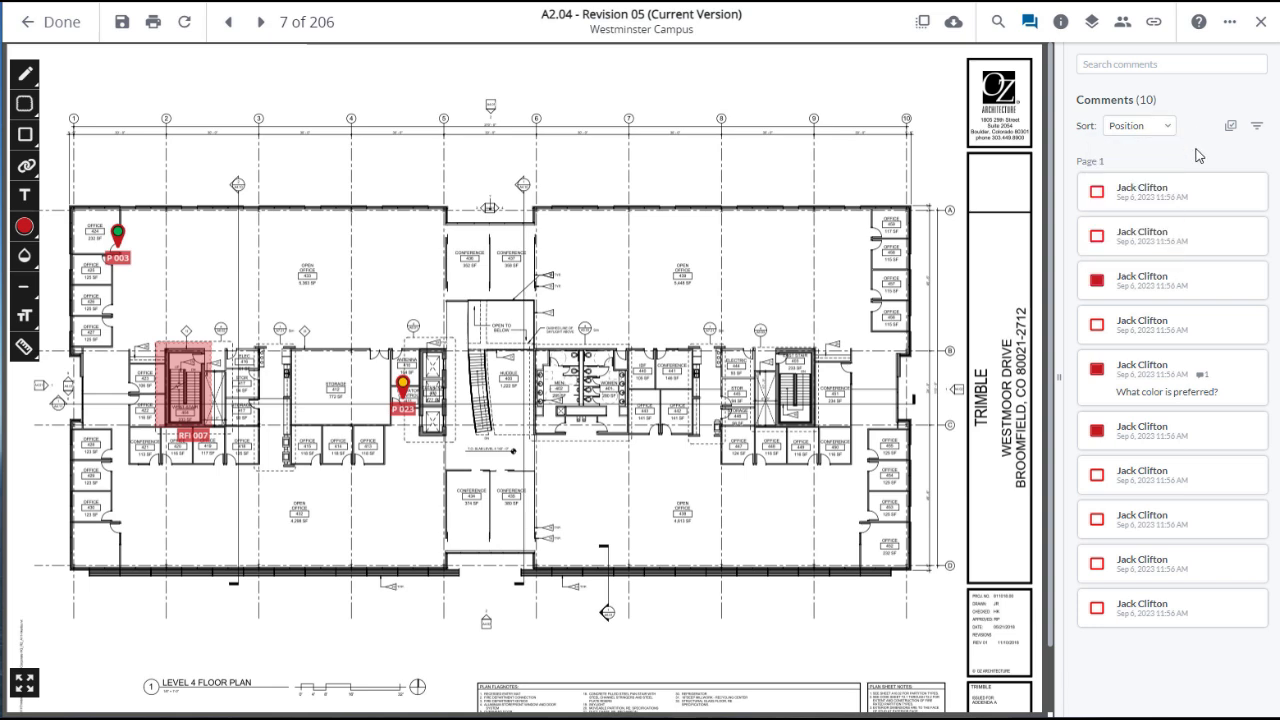
{"action": "left_click", "coordinate": [1258, 128]}
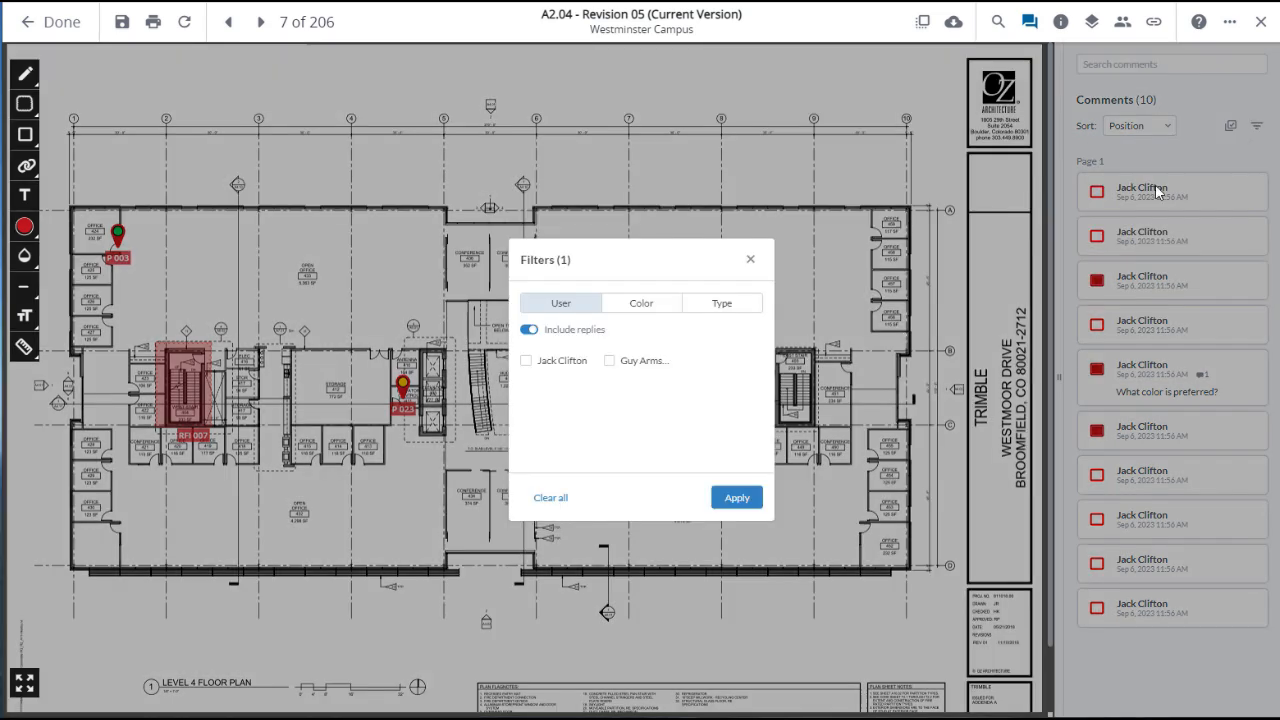
{"action": "left_click", "coordinate": [751, 261]}
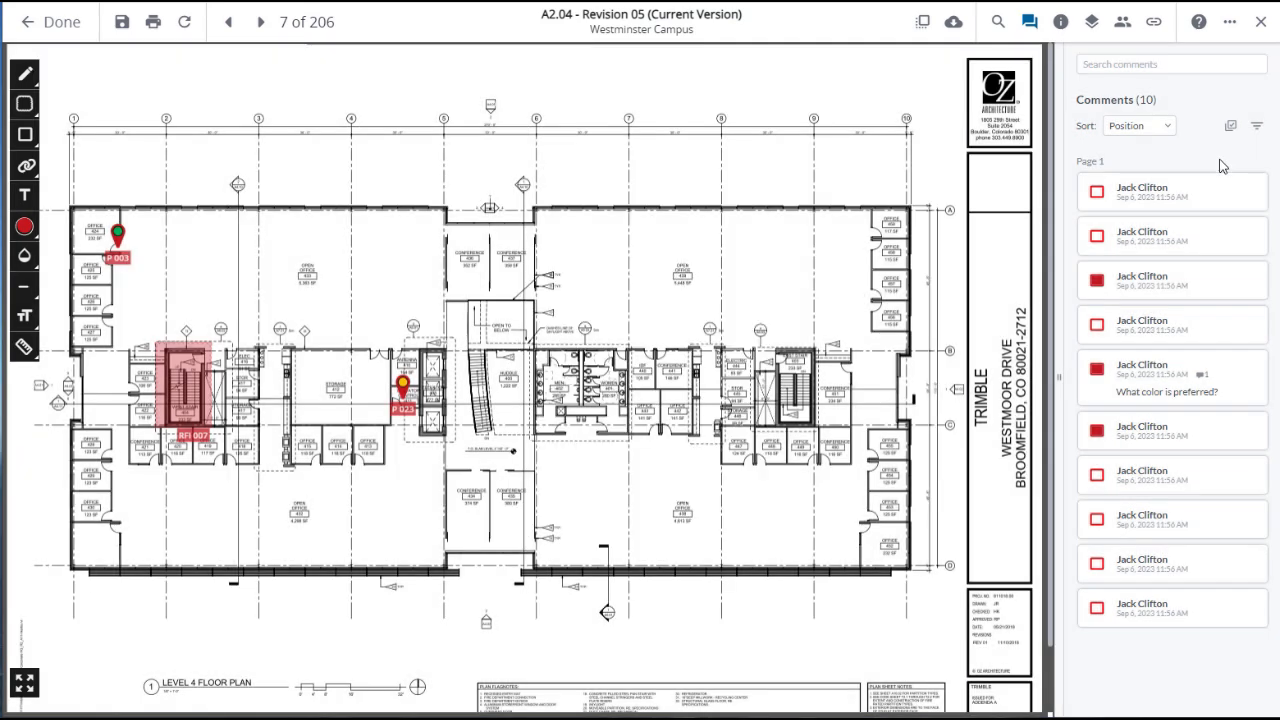
Try selecting the first three comments together, and clear the selection again
{"action": "left_click", "coordinate": [1231, 126]}
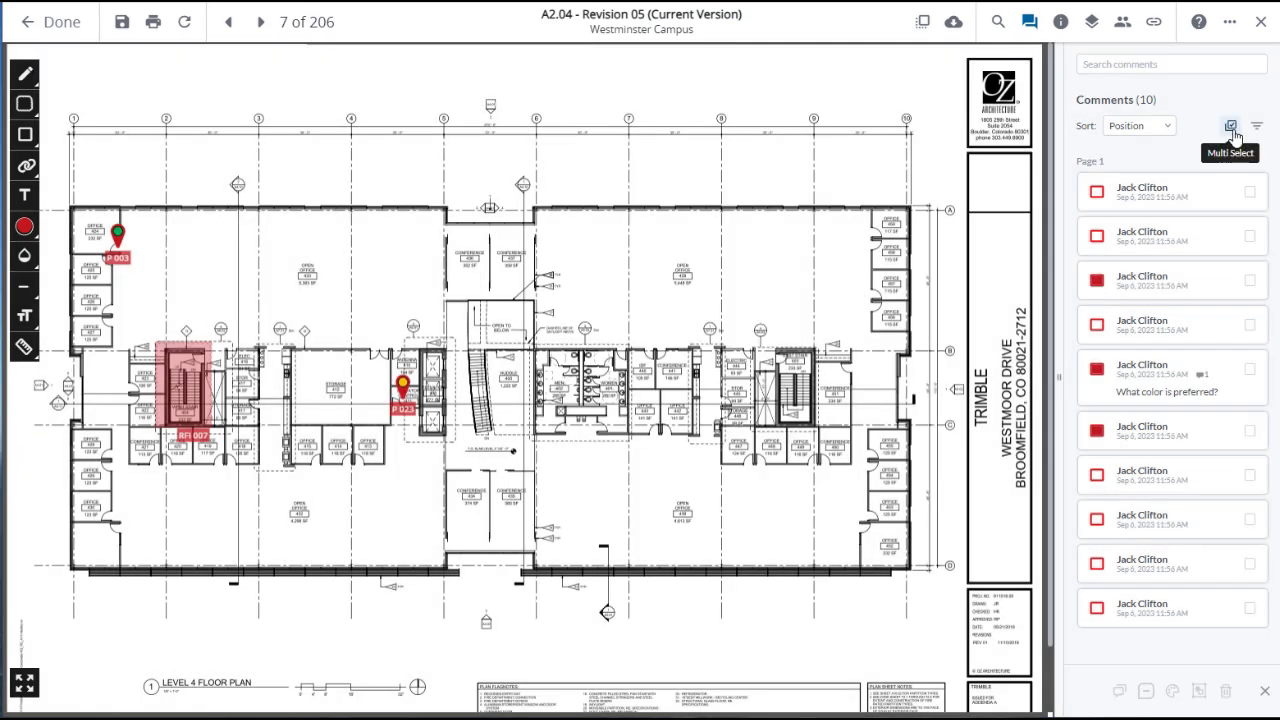
{"action": "left_click", "coordinate": [1250, 192]}
{"action": "left_click", "coordinate": [1250, 238]}
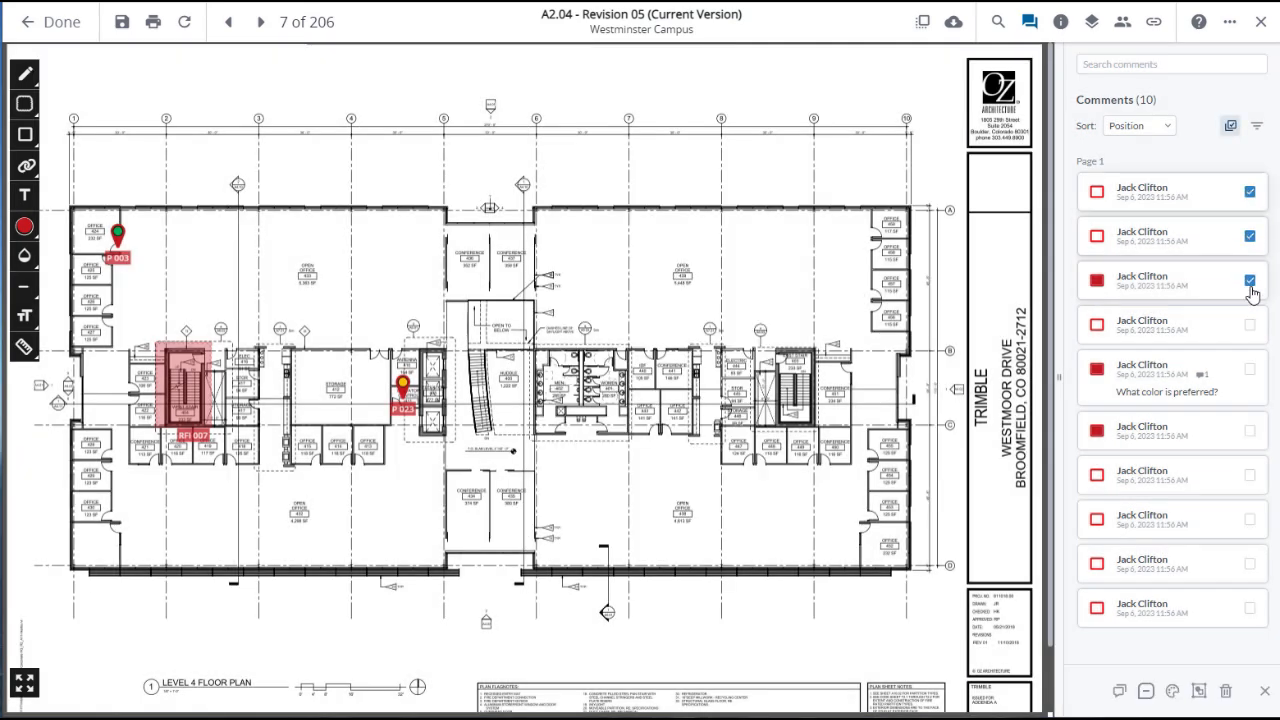
{"action": "left_click", "coordinate": [1250, 237]}
{"action": "left_click", "coordinate": [1250, 192]}
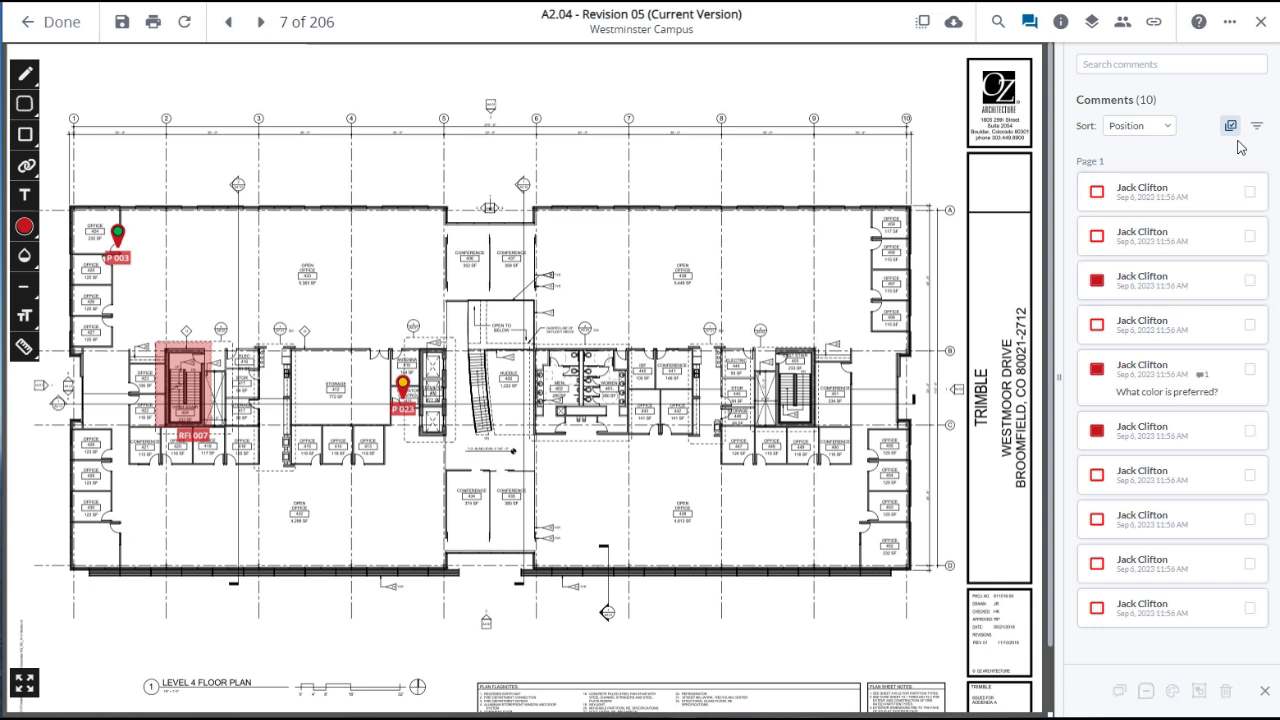
{"action": "left_click", "coordinate": [1231, 126]}
Add the comment "Need parts" to the Punch Item 003 annotation, set its status to None, and save
{"action": "left_click", "coordinate": [1226, 289]}
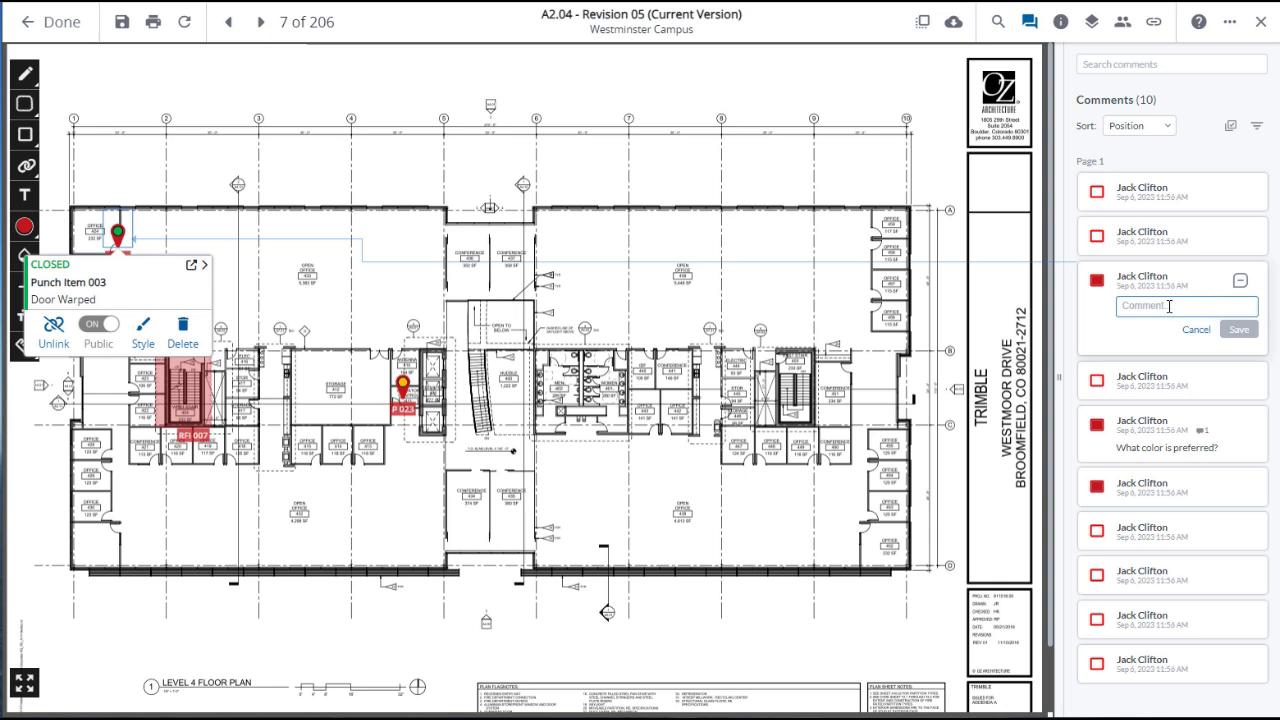
{"action": "type", "text": "Need par"}
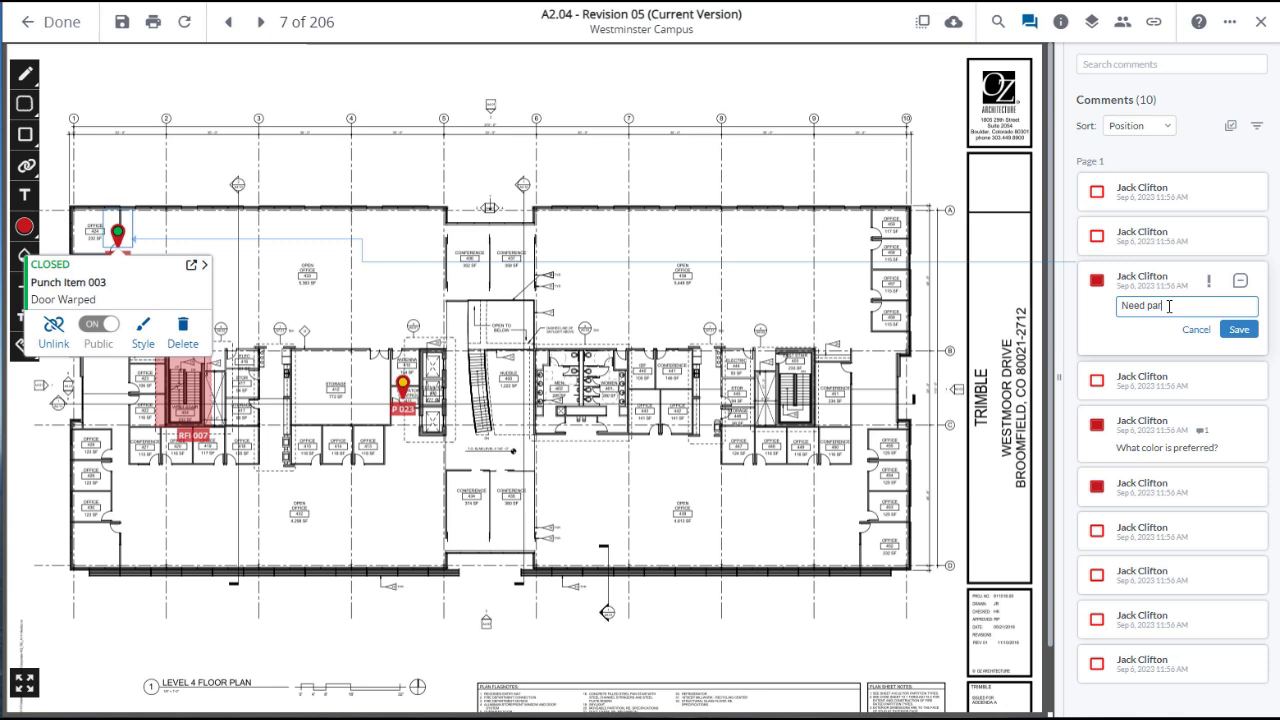
{"action": "type", "text": "ts"}
{"action": "left_click", "coordinate": [1242, 282]}
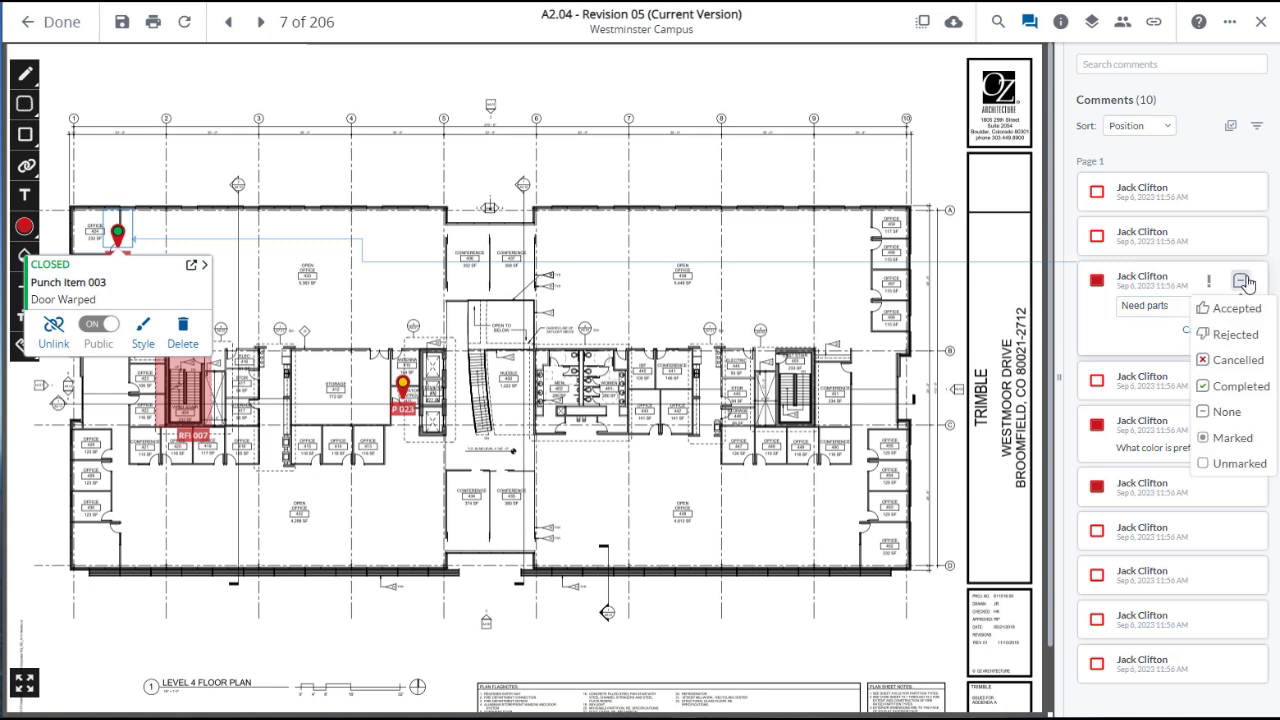
{"action": "left_click", "coordinate": [1224, 412]}
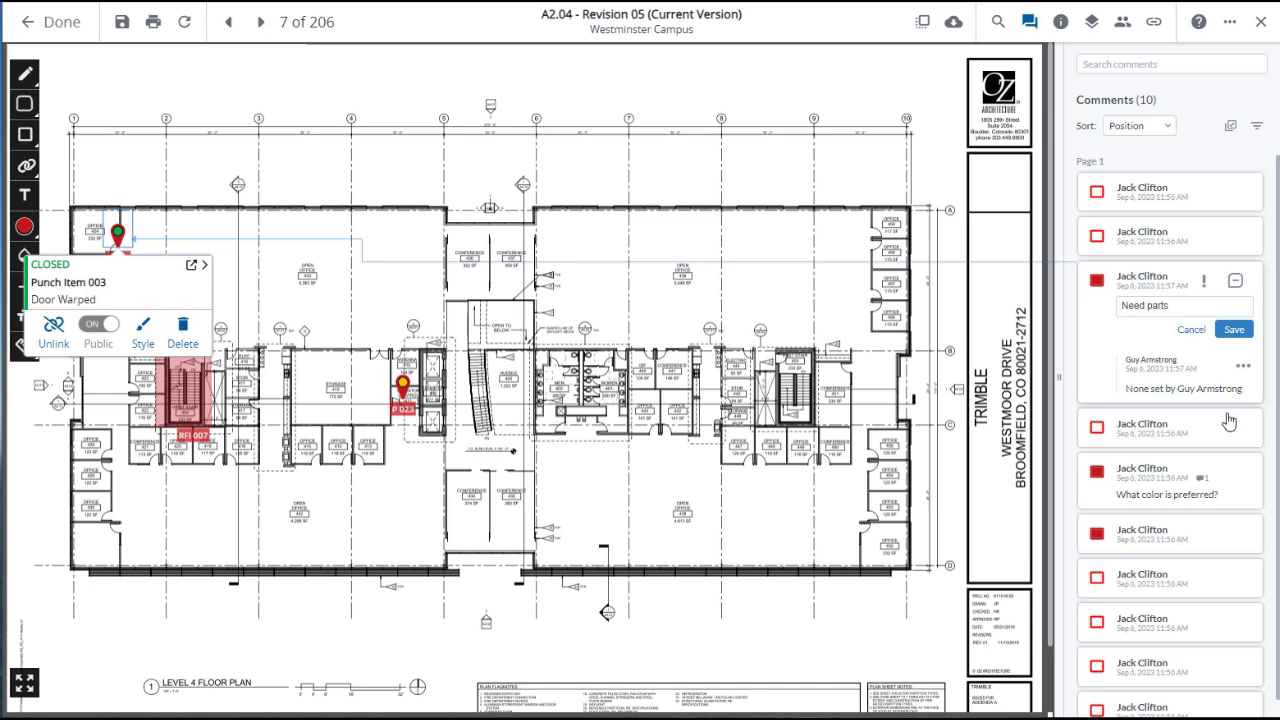
{"action": "left_click", "coordinate": [1234, 329]}
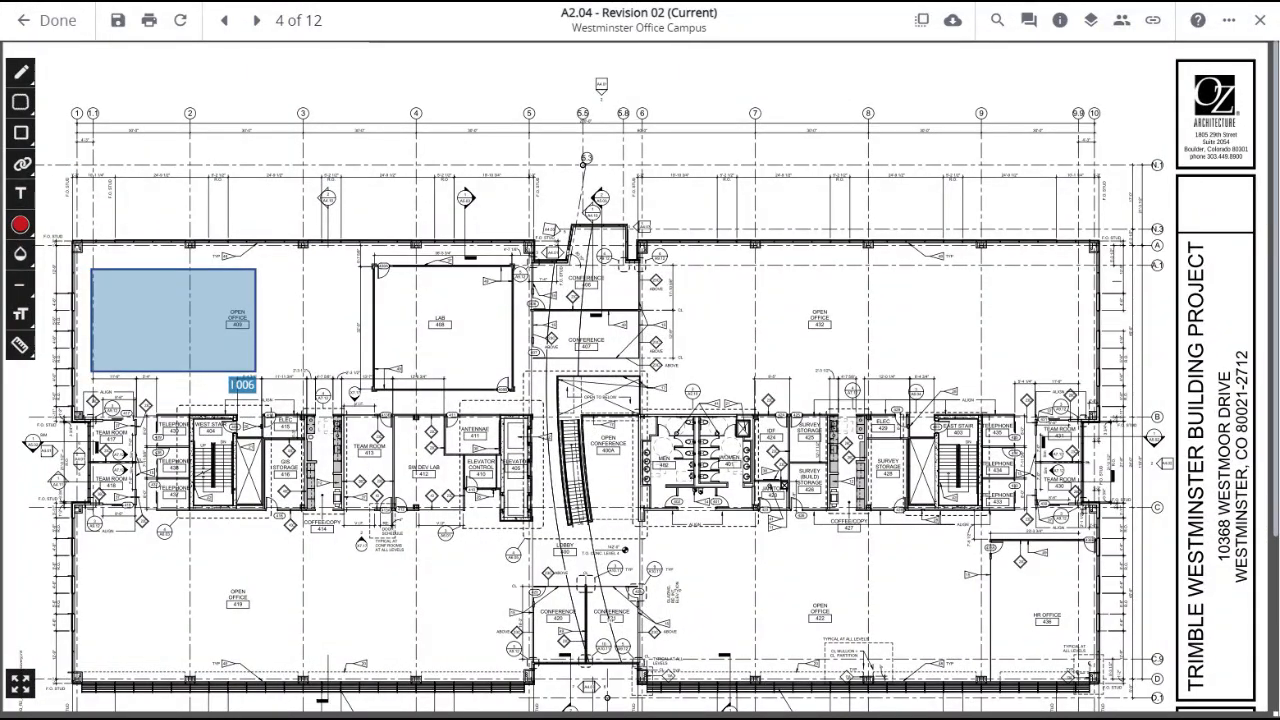
Open the drawing's details and examine the status, version, discipline and location choices without changing any of them
{"action": "left_click", "coordinate": [1061, 22]}
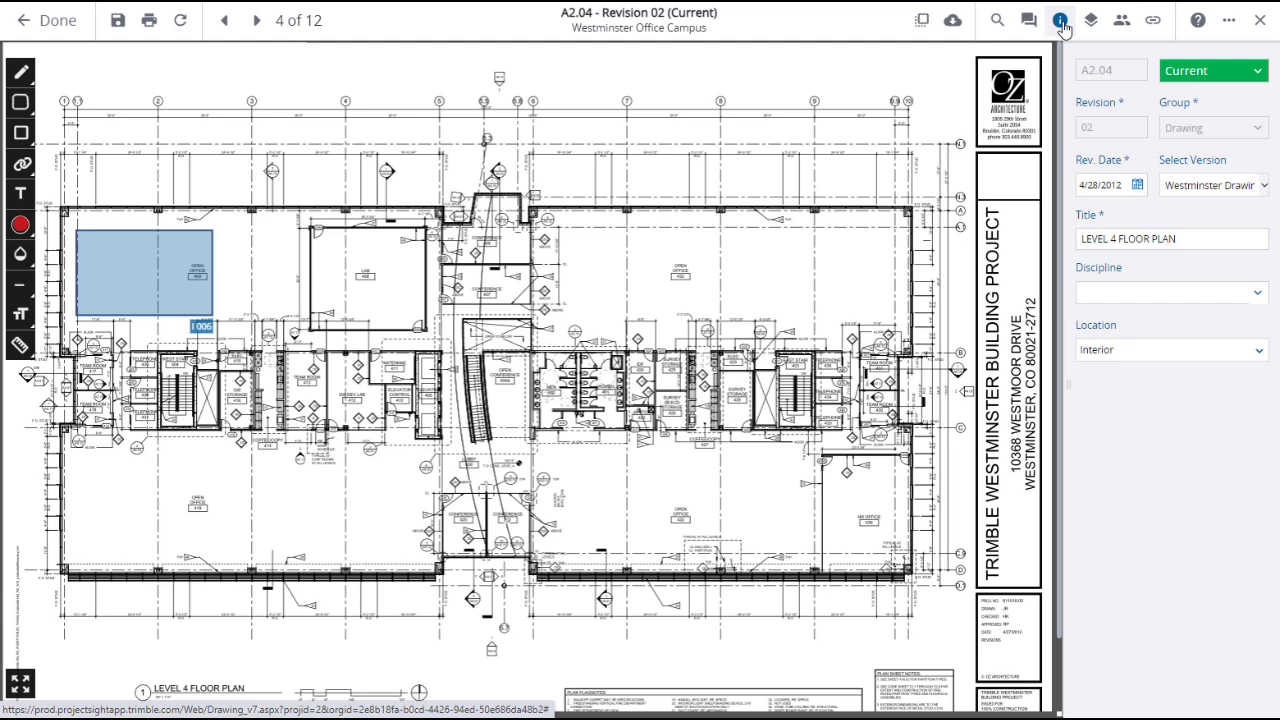
{"action": "left_click", "coordinate": [1259, 72]}
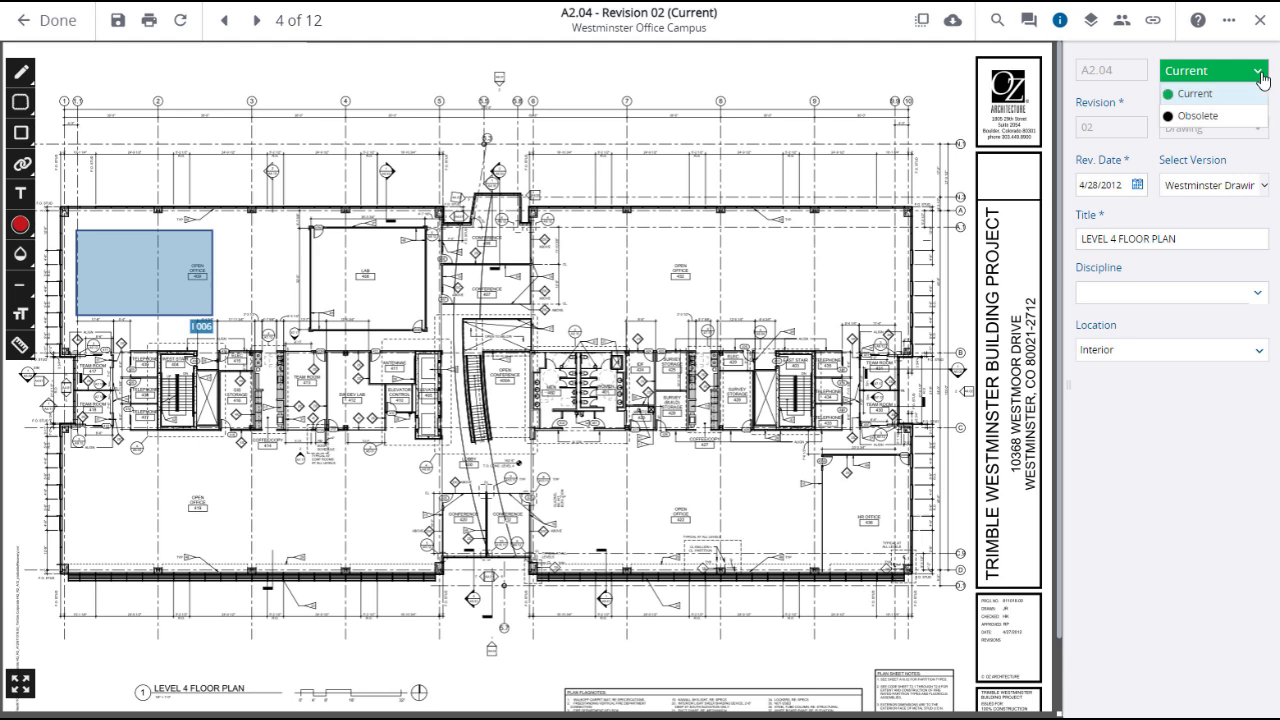
{"action": "left_click", "coordinate": [1232, 94]}
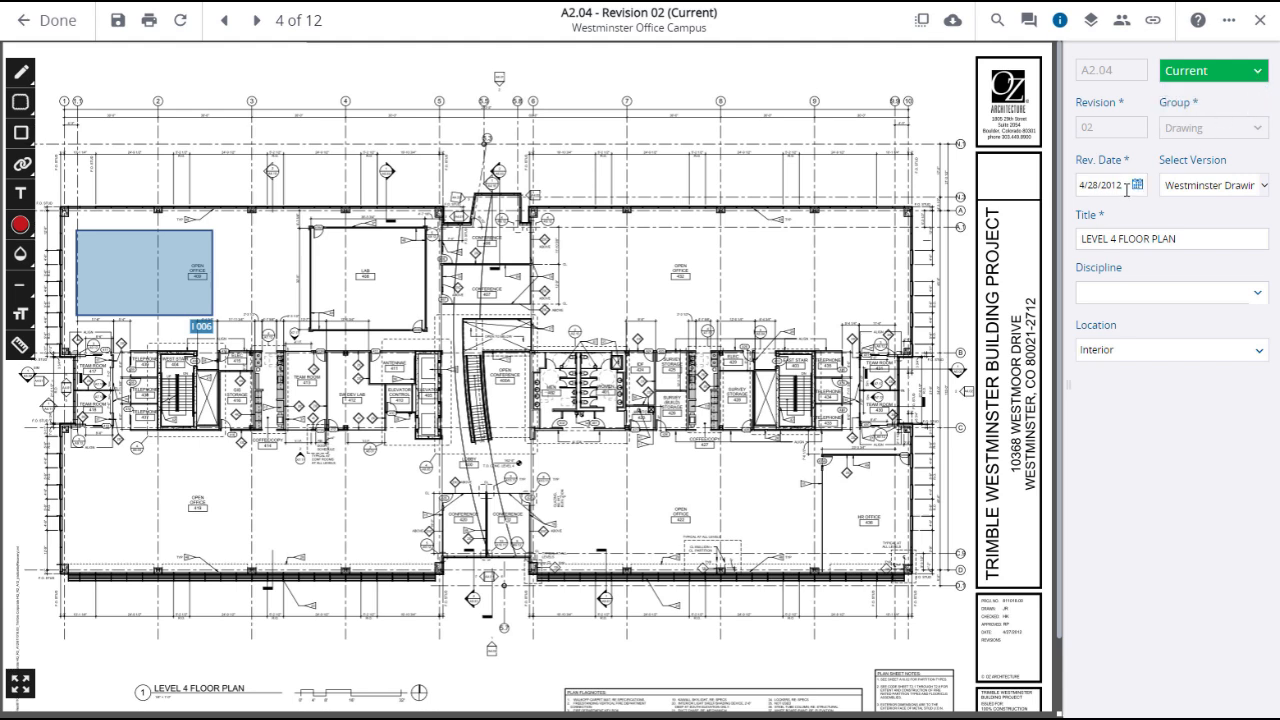
{"action": "left_click", "coordinate": [1264, 190]}
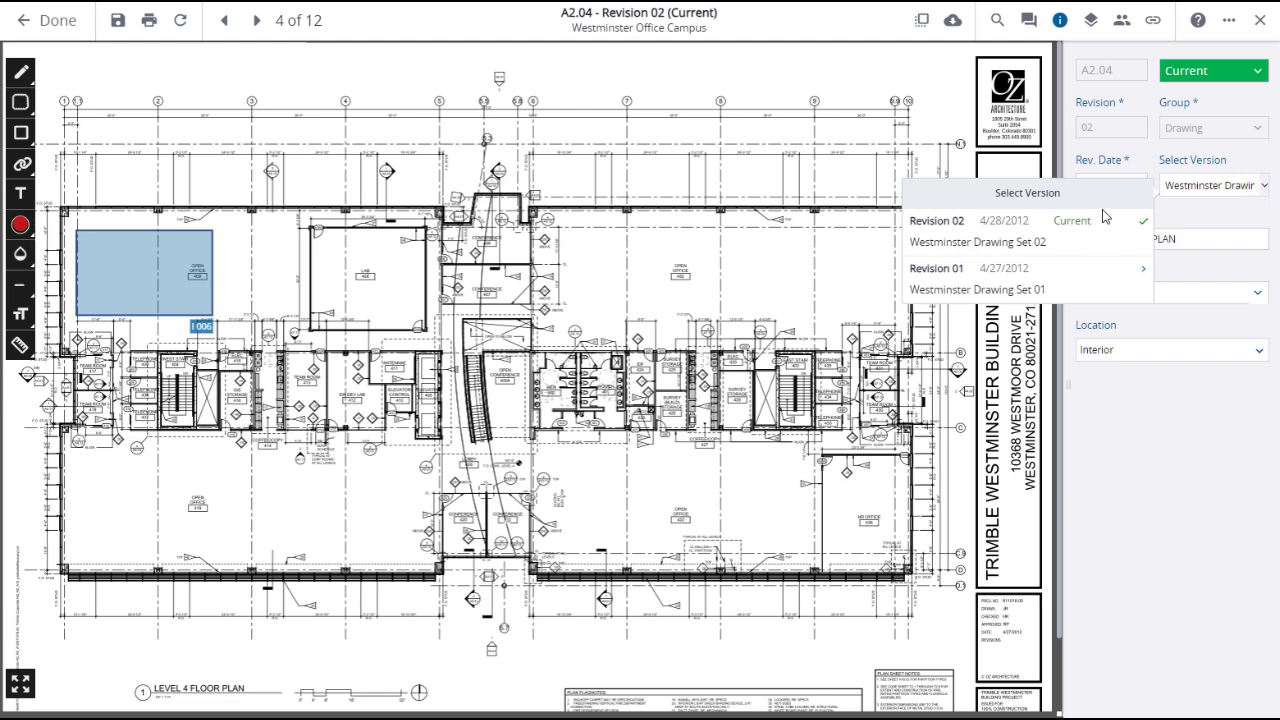
{"action": "left_click", "coordinate": [1219, 211]}
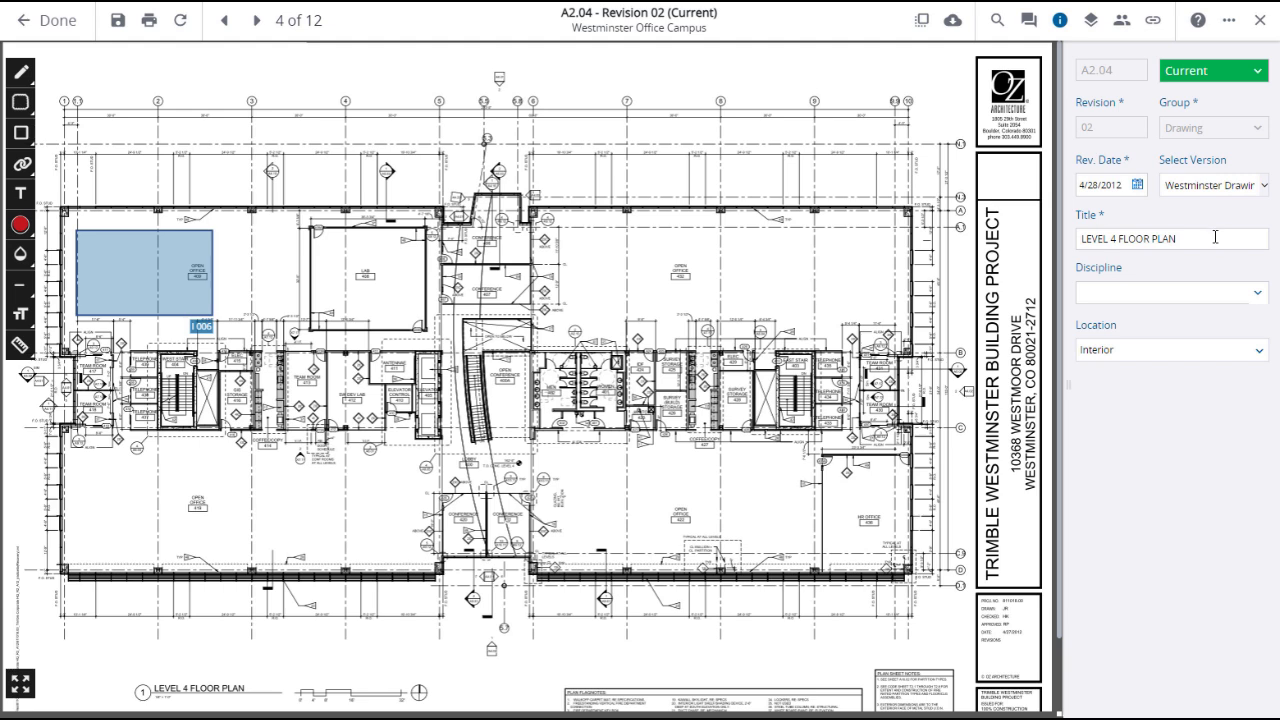
{"action": "left_click", "coordinate": [1257, 296]}
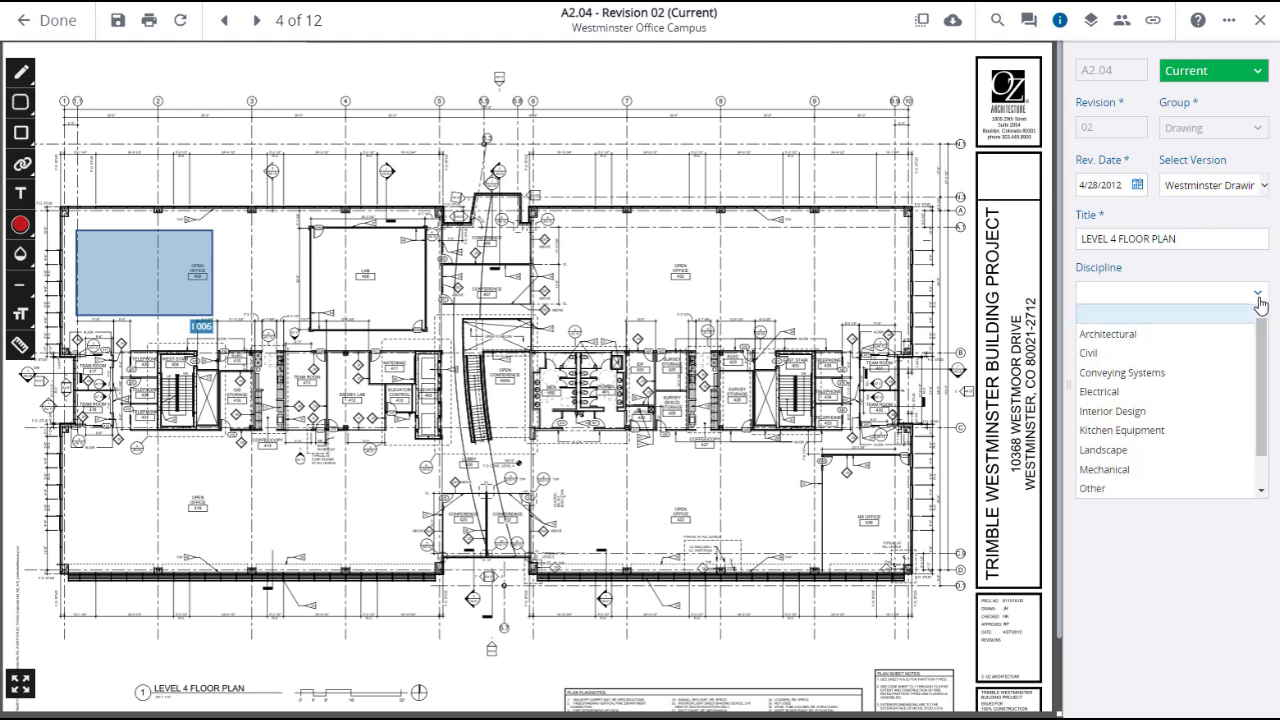
{"action": "left_click", "coordinate": [1260, 305]}
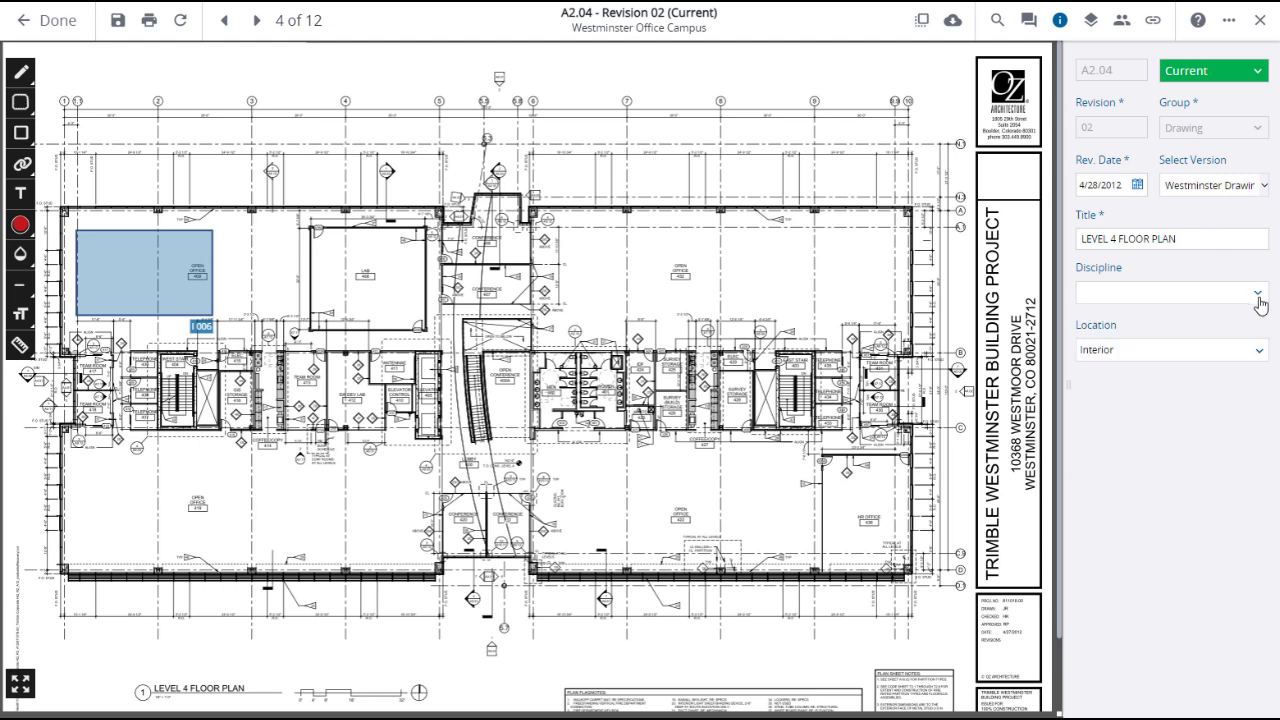
{"action": "left_click", "coordinate": [1259, 352]}
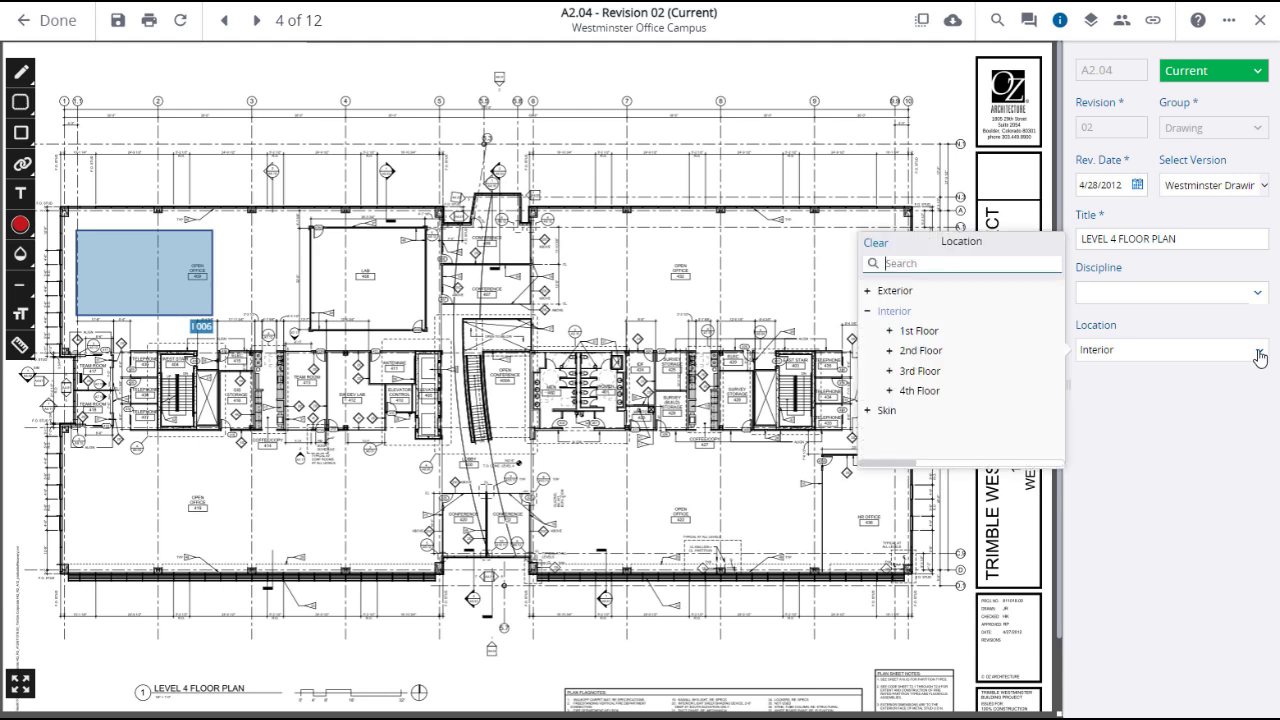
{"action": "left_click", "coordinate": [1166, 403]}
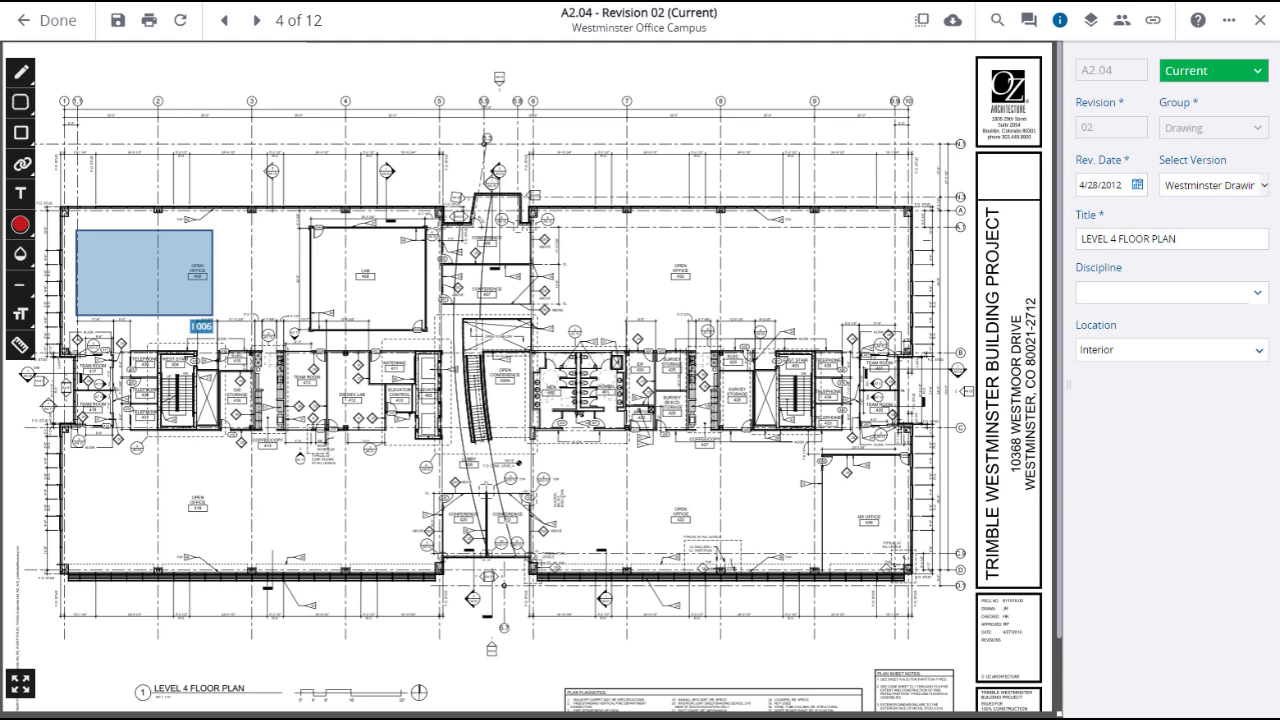
Open the annotation display filters, toggle annotation visibility off and on, and limit the records to the Issue type
{"action": "left_click", "coordinate": [1091, 24]}
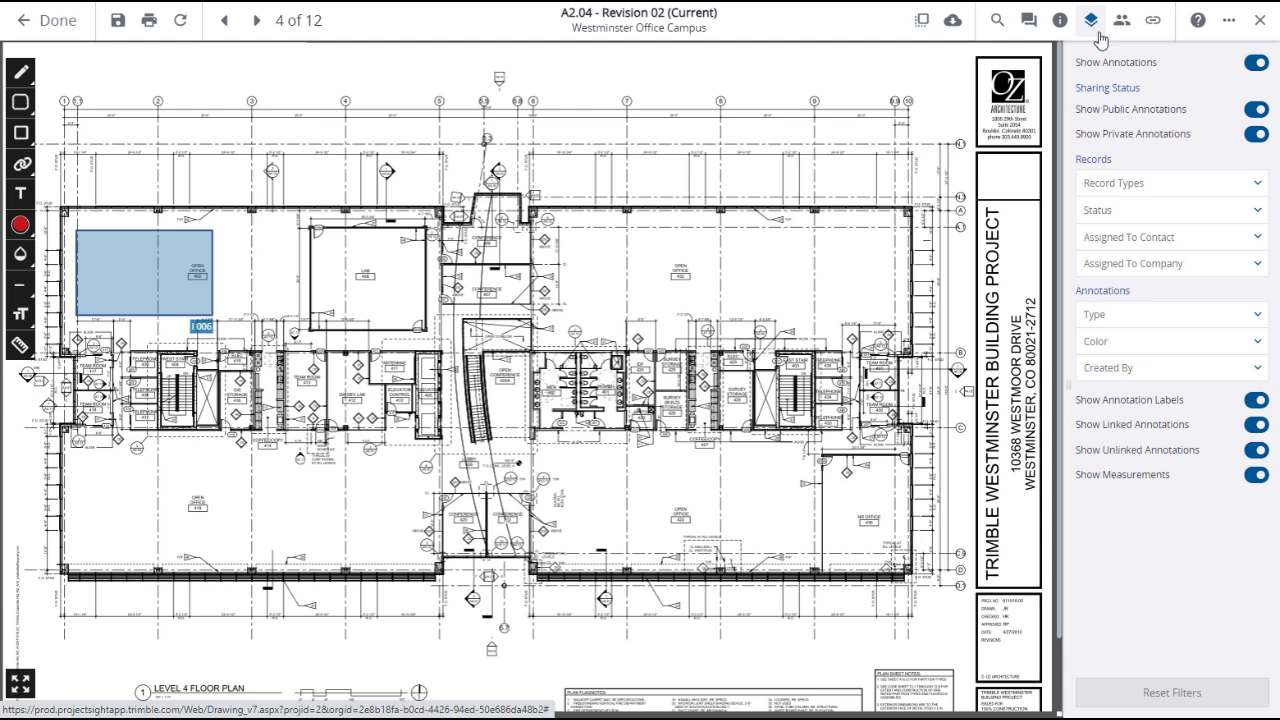
{"action": "left_click", "coordinate": [1255, 66]}
{"action": "left_click", "coordinate": [1258, 66]}
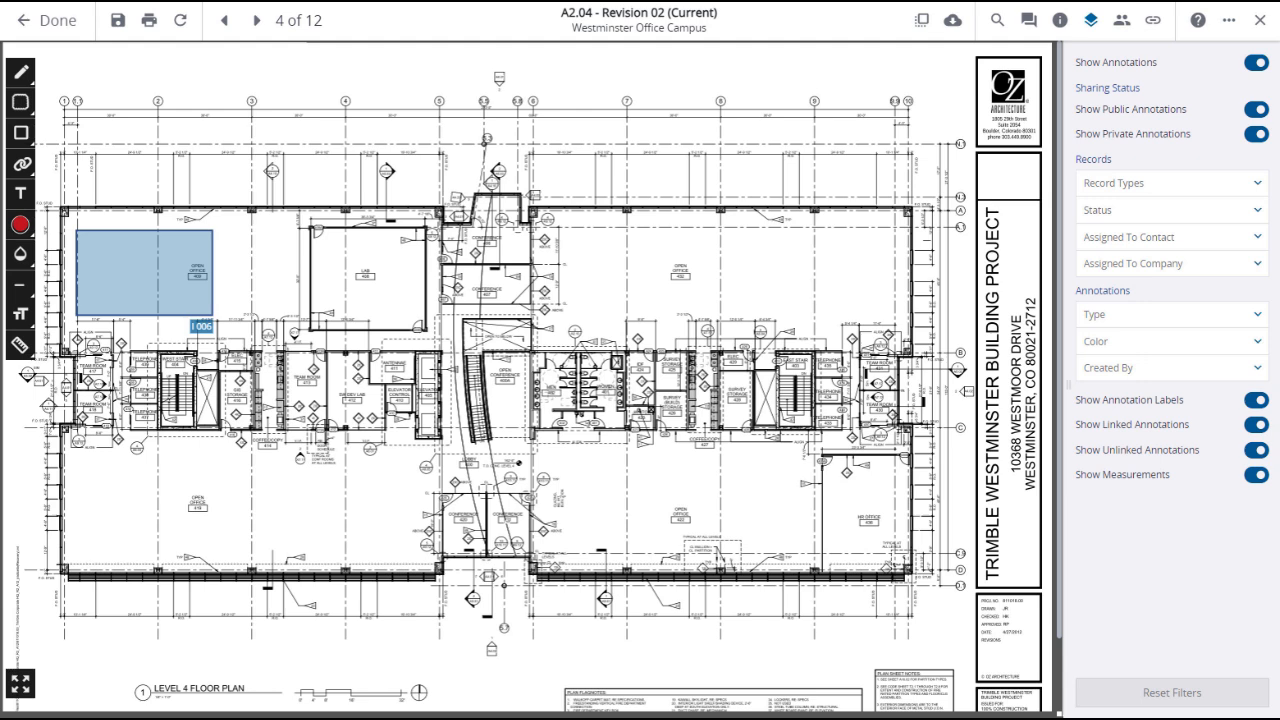
{"action": "left_click", "coordinate": [1260, 187]}
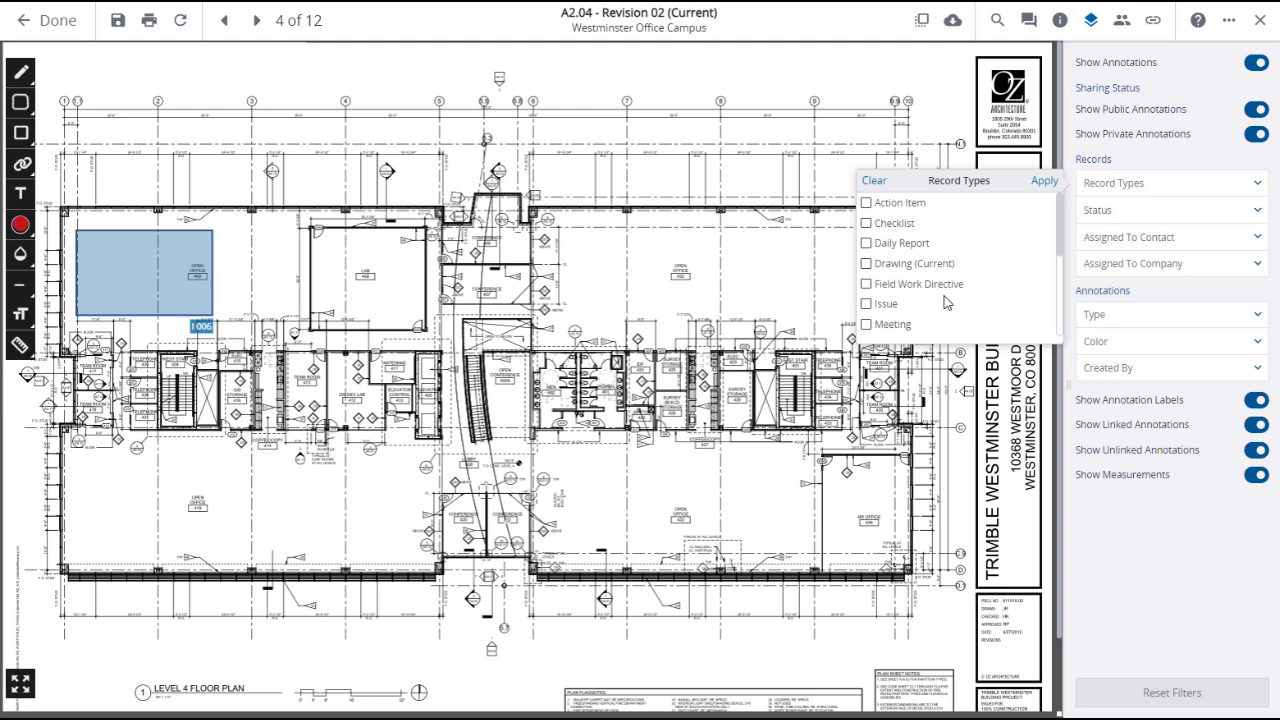
{"action": "left_click", "coordinate": [868, 308]}
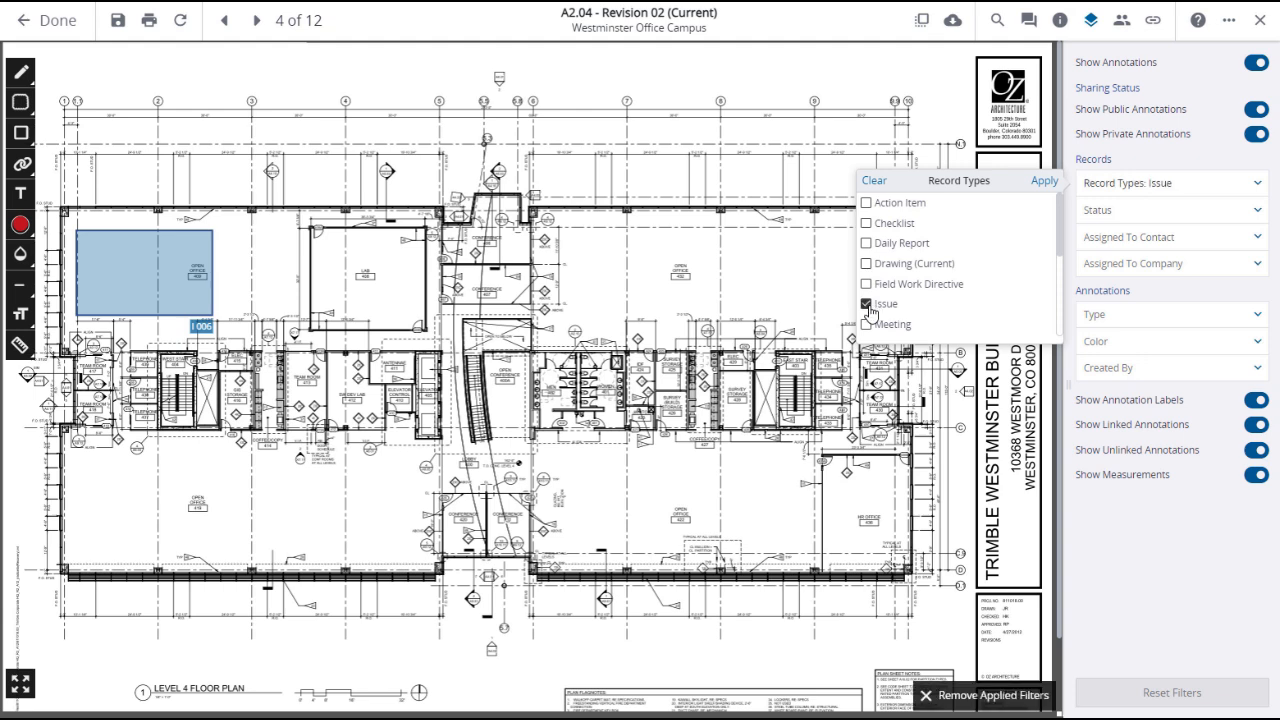
{"action": "left_click", "coordinate": [1042, 183]}
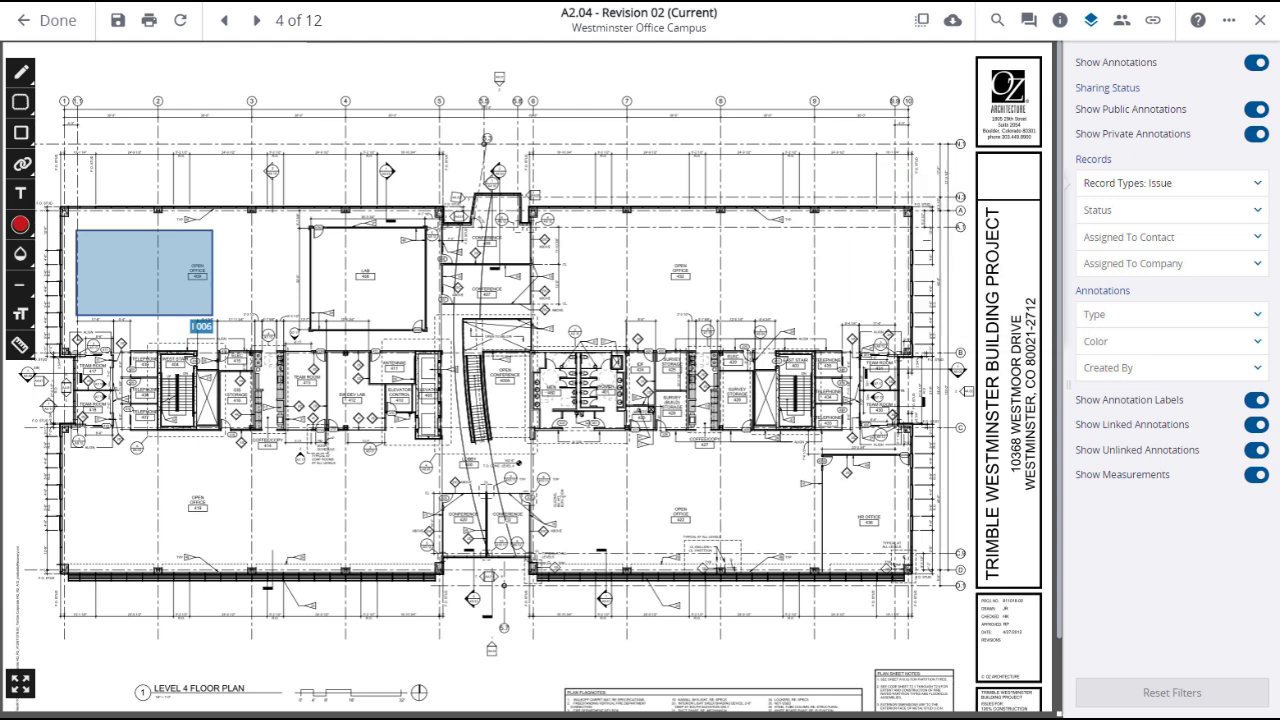
Examine the choices of the status, assigned contact, assigned company, annotation type, color and creator filters without selecting any
{"action": "left_click", "coordinate": [1258, 214]}
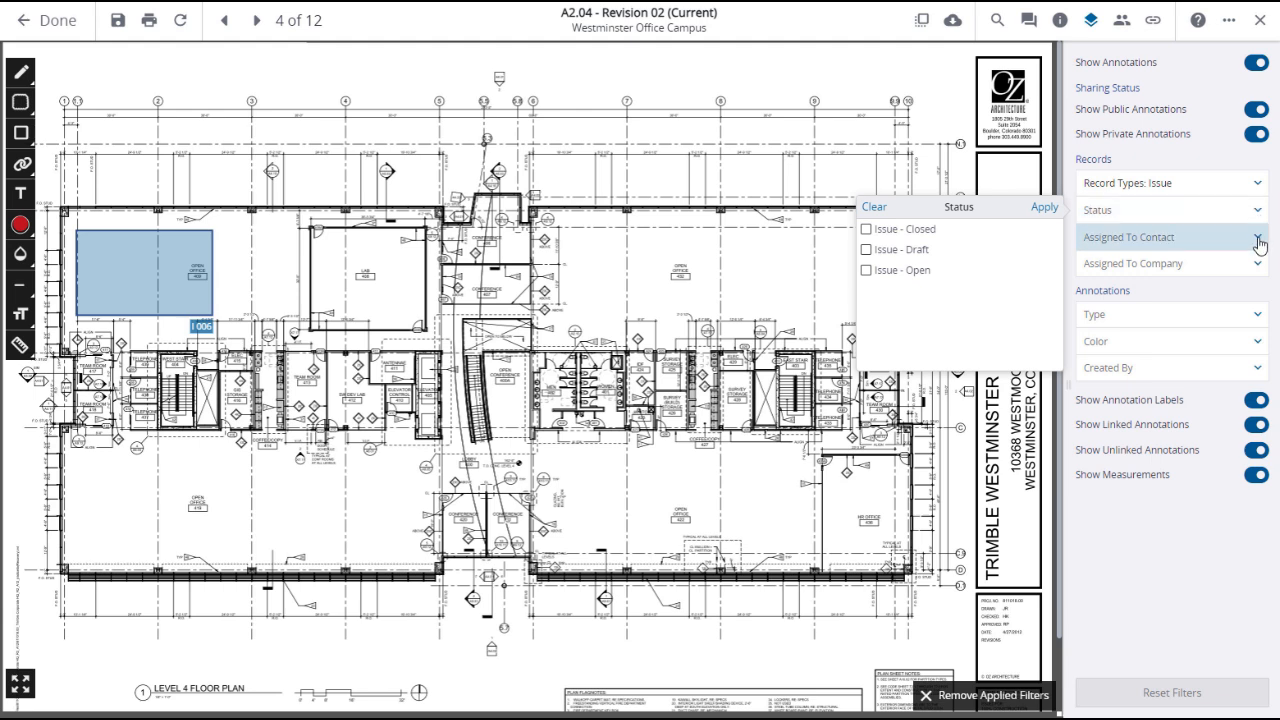
{"action": "left_click", "coordinate": [1259, 243]}
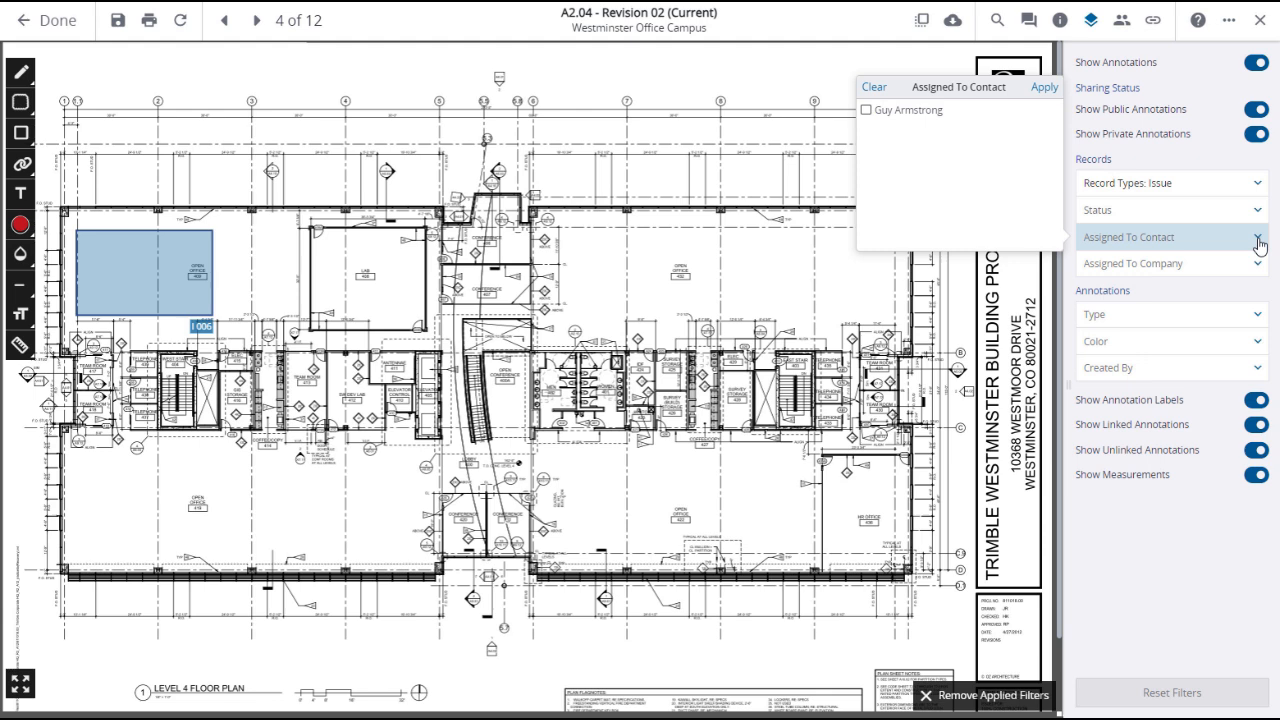
{"action": "left_click", "coordinate": [1260, 268]}
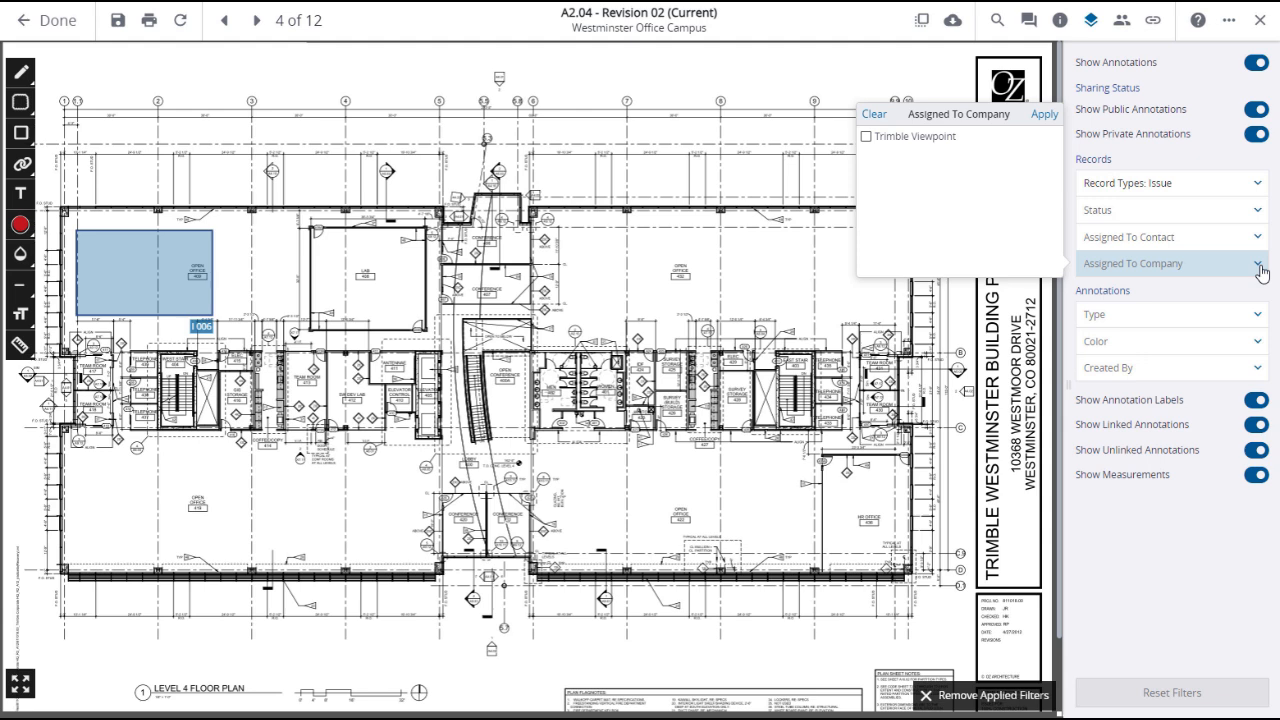
{"action": "left_click", "coordinate": [1260, 318]}
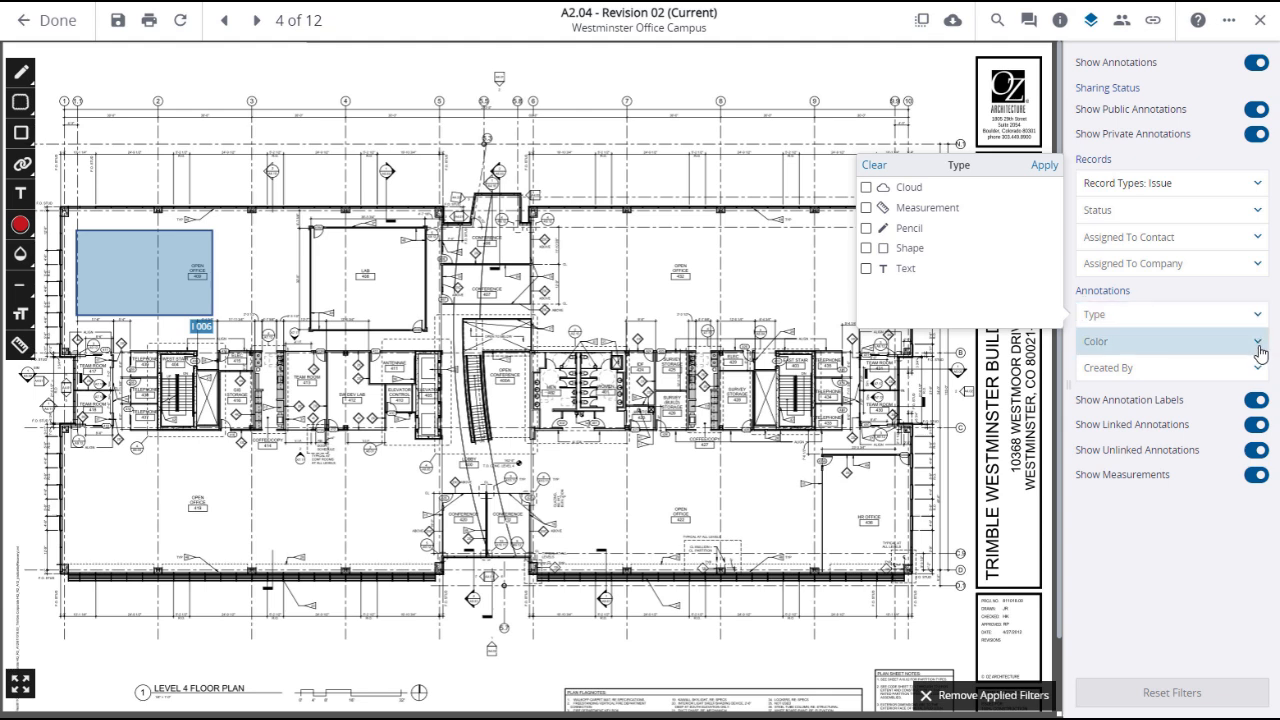
{"action": "left_click", "coordinate": [1259, 345]}
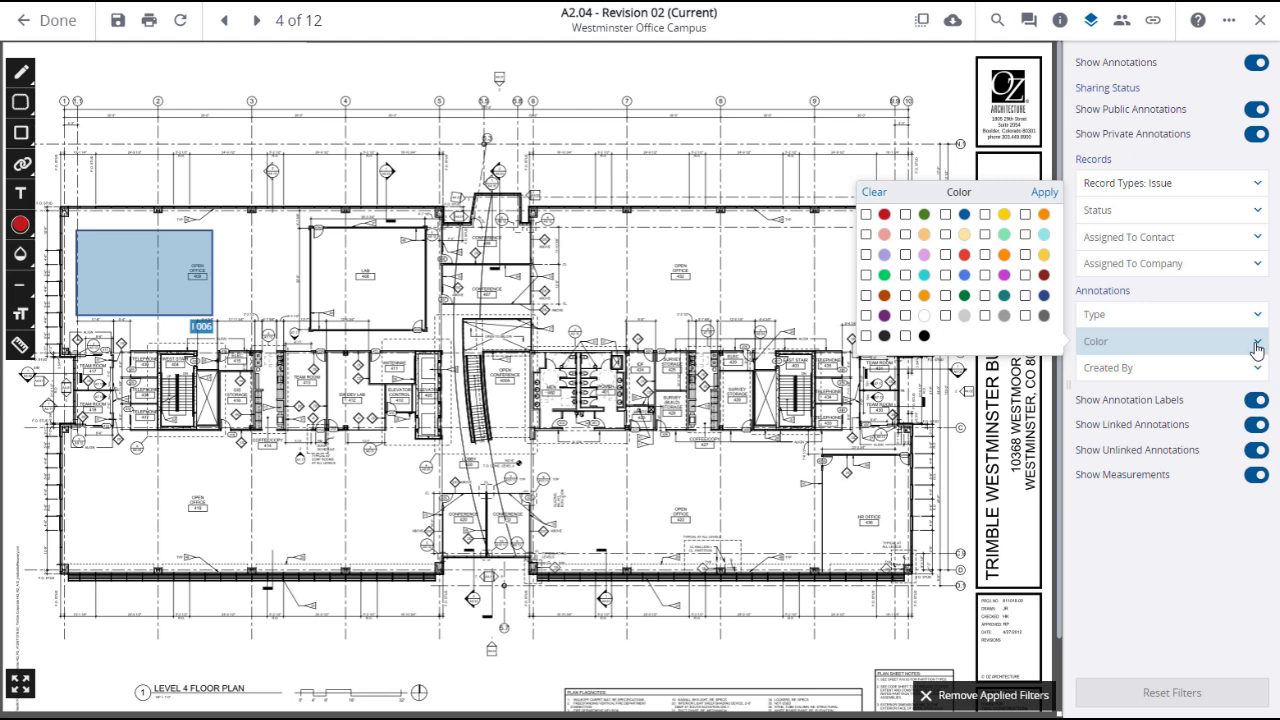
{"action": "left_click", "coordinate": [1259, 370]}
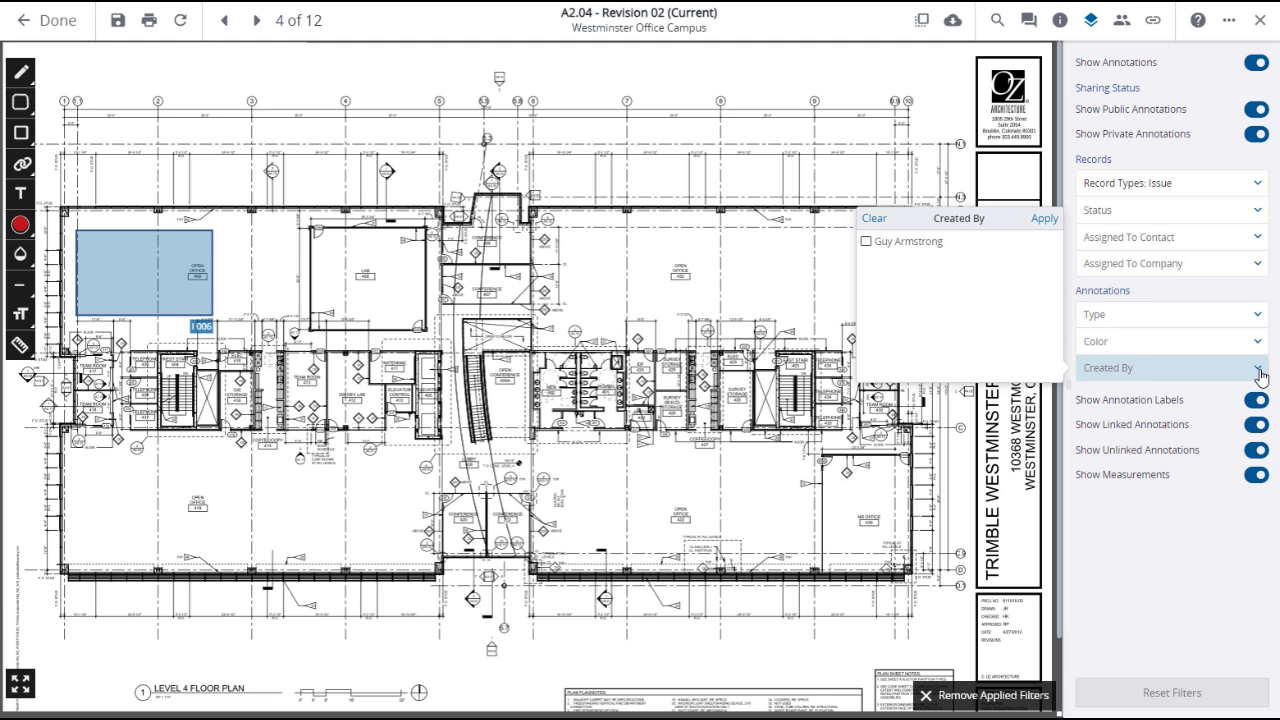
{"action": "left_click", "coordinate": [1205, 567]}
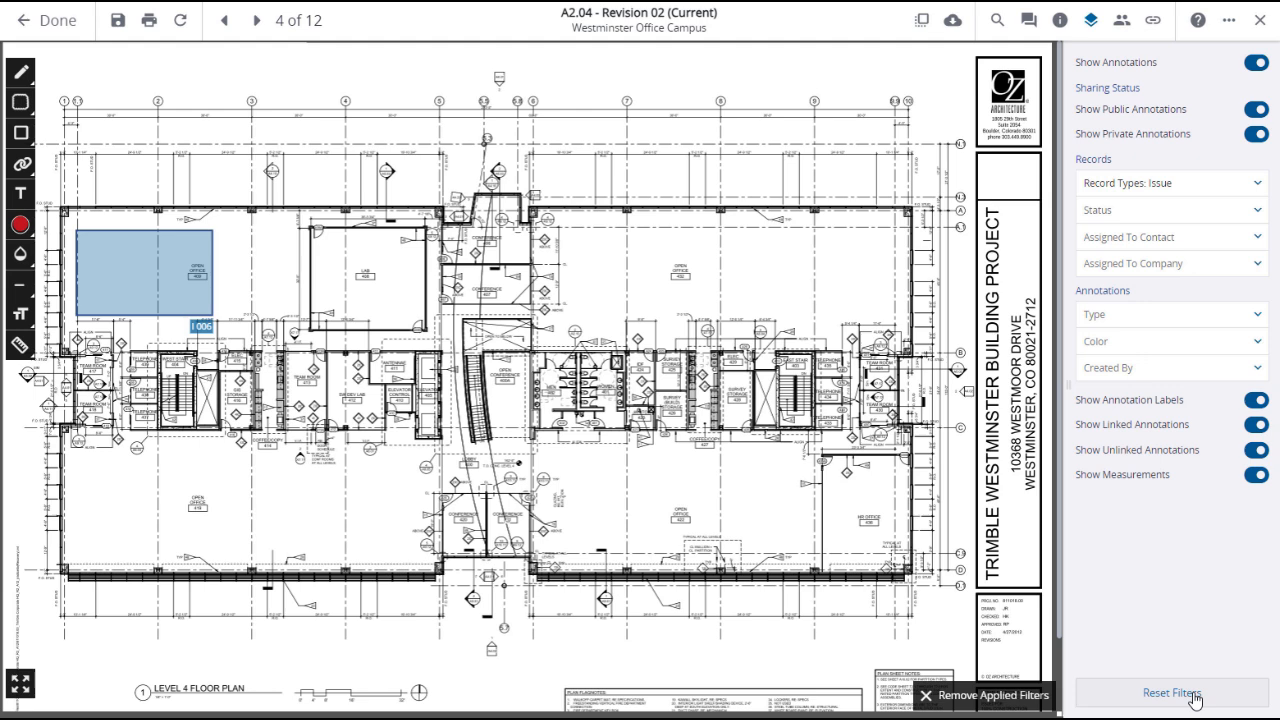
{"action": "left_click", "coordinate": [1194, 694]}
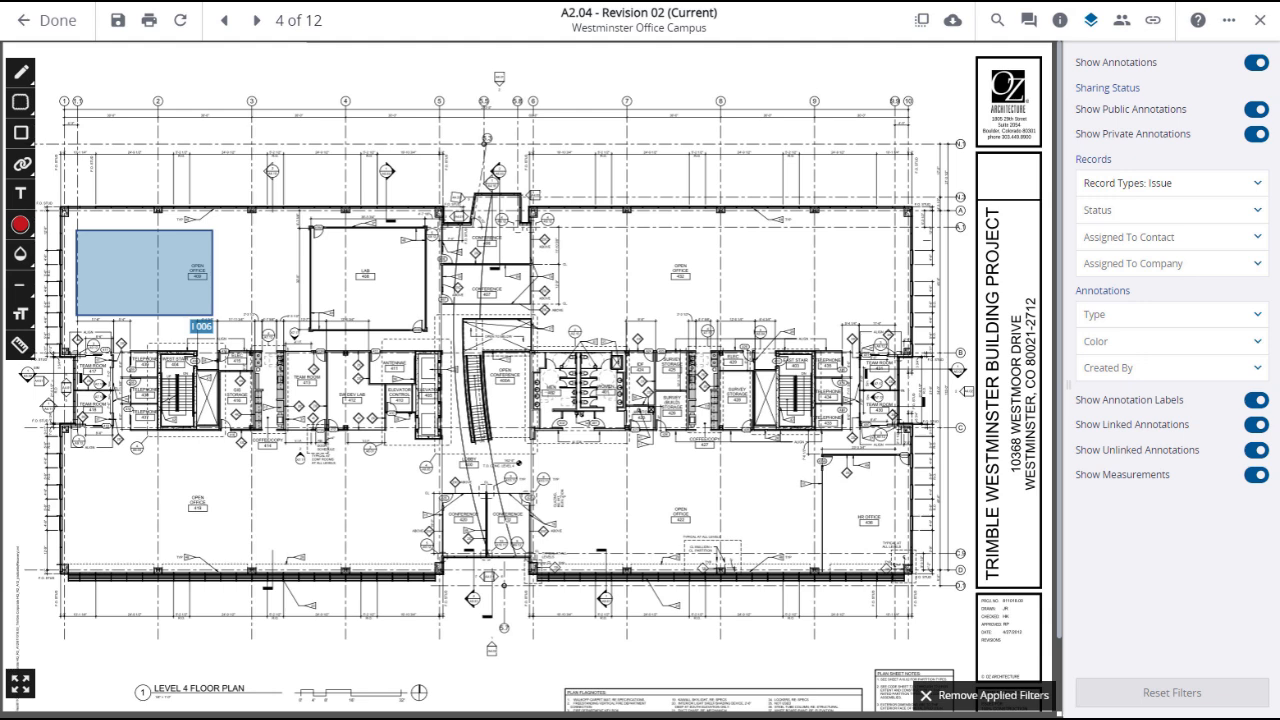
Open the drawing's sharing information and highlight its share link
{"action": "left_click", "coordinate": [1122, 30]}
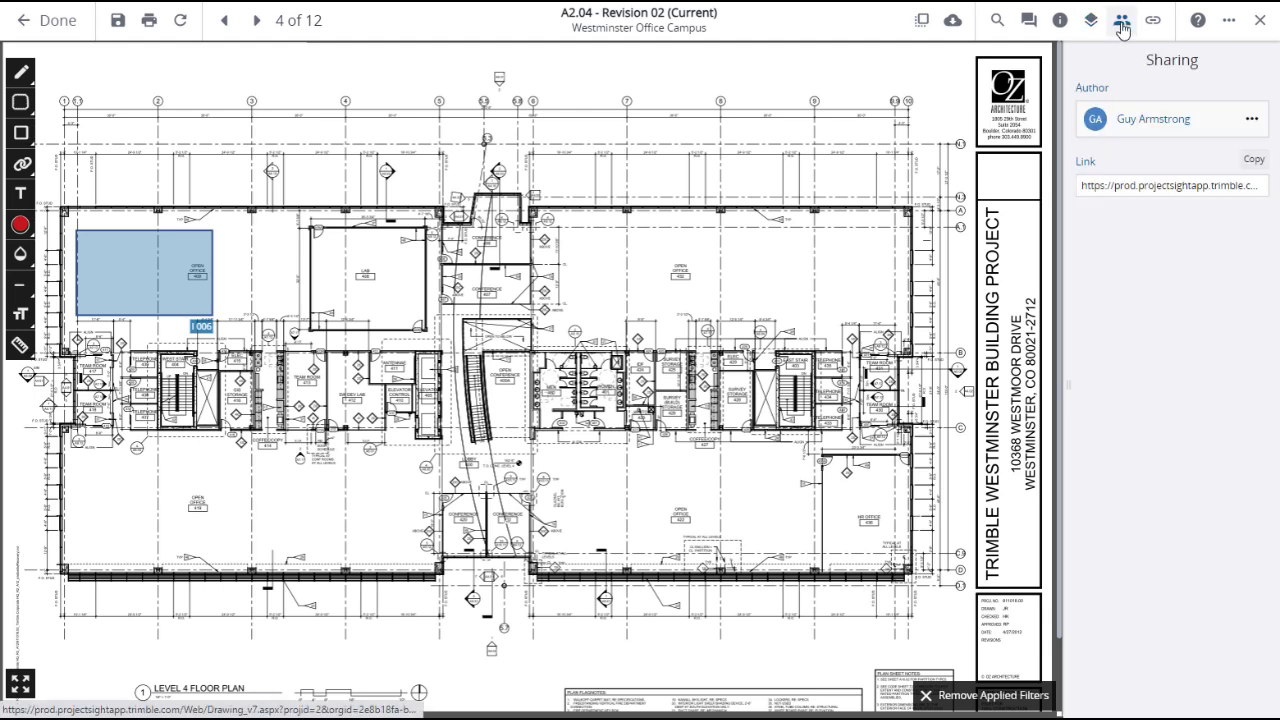
{"action": "left_click", "coordinate": [1083, 186]}
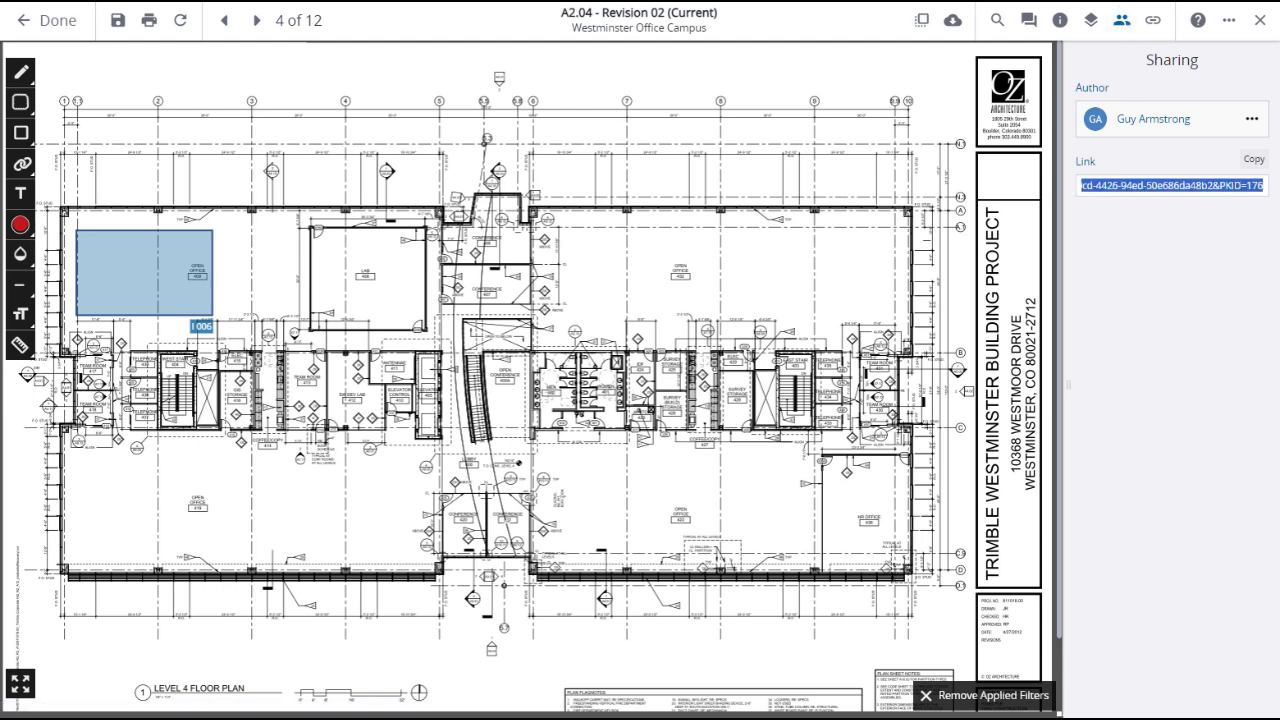
{"action": "left_click", "coordinate": [1230, 234]}
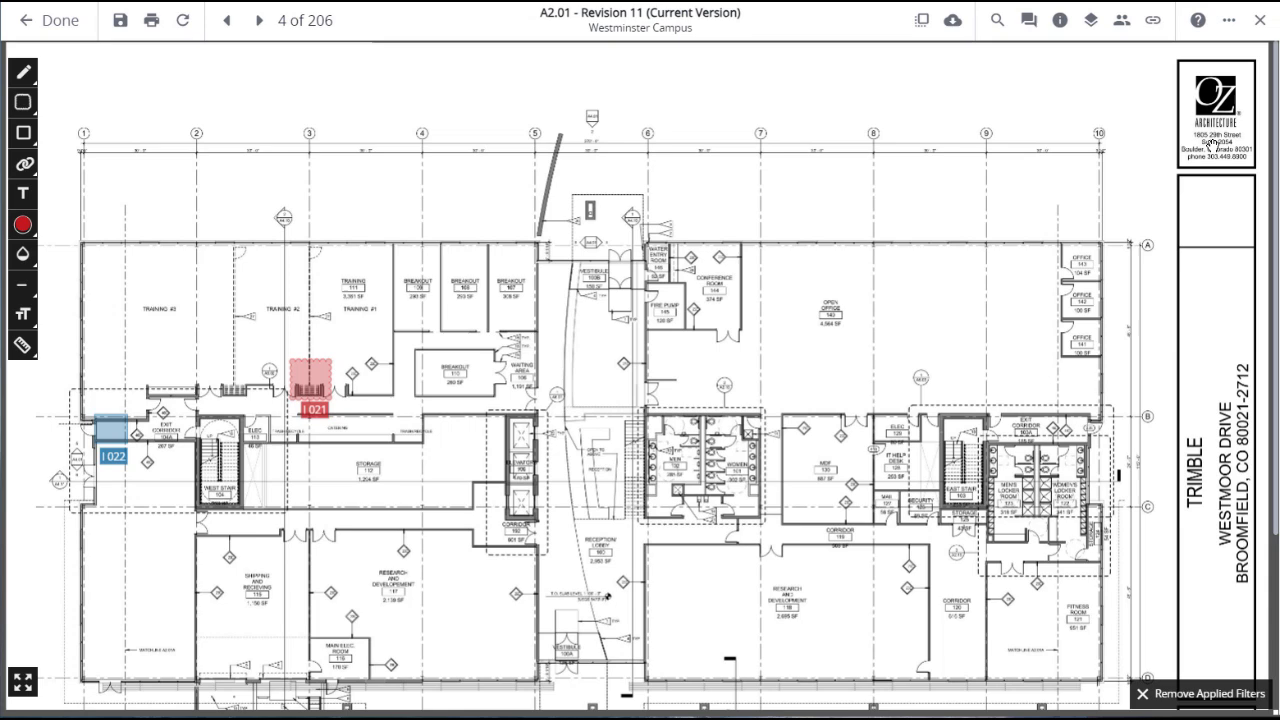
Show the records linked to drawing A2.01, locate Issue 021 on the plan and try opening its record from the annotation
{"action": "left_click", "coordinate": [1151, 24]}
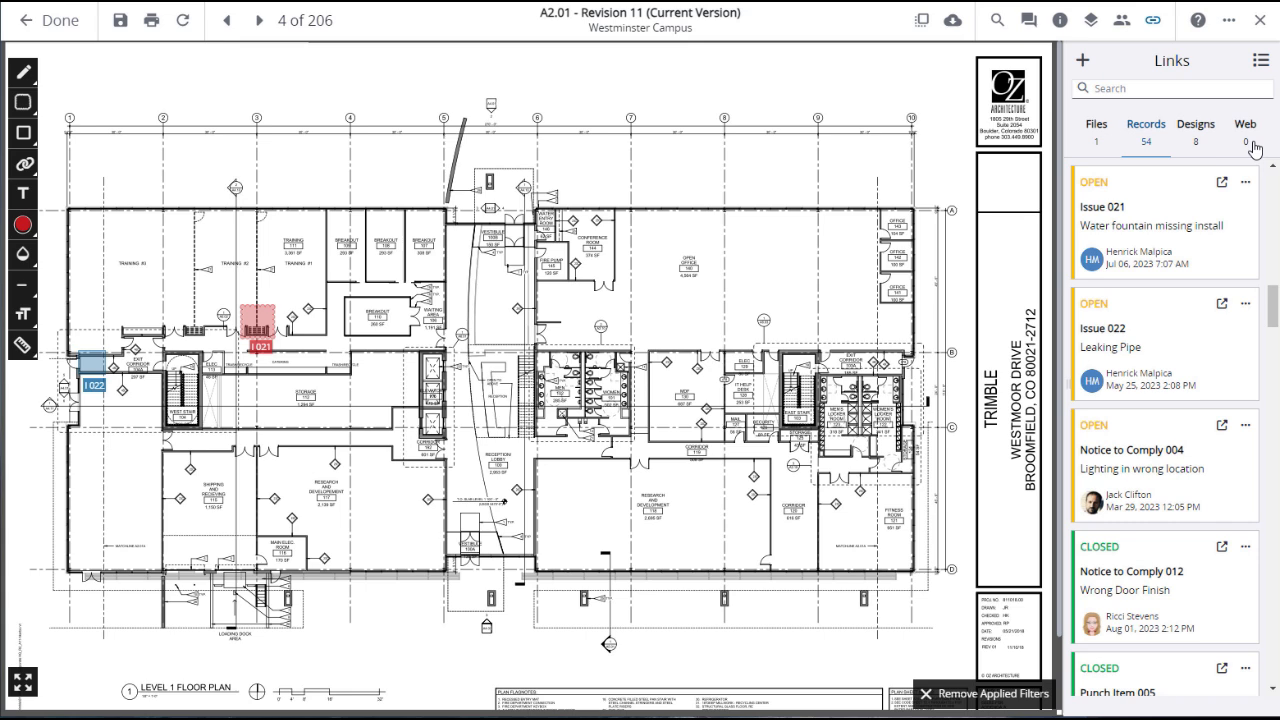
{"action": "left_click", "coordinate": [1150, 221]}
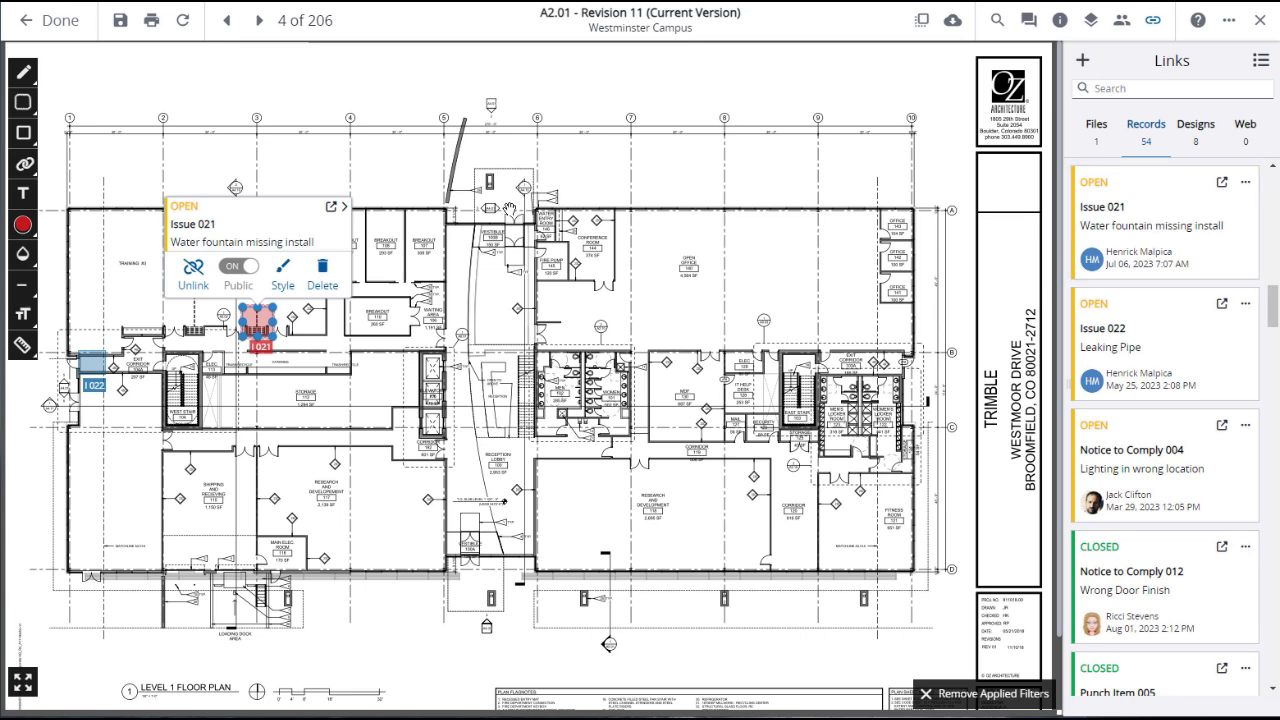
{"action": "left_click", "coordinate": [333, 209]}
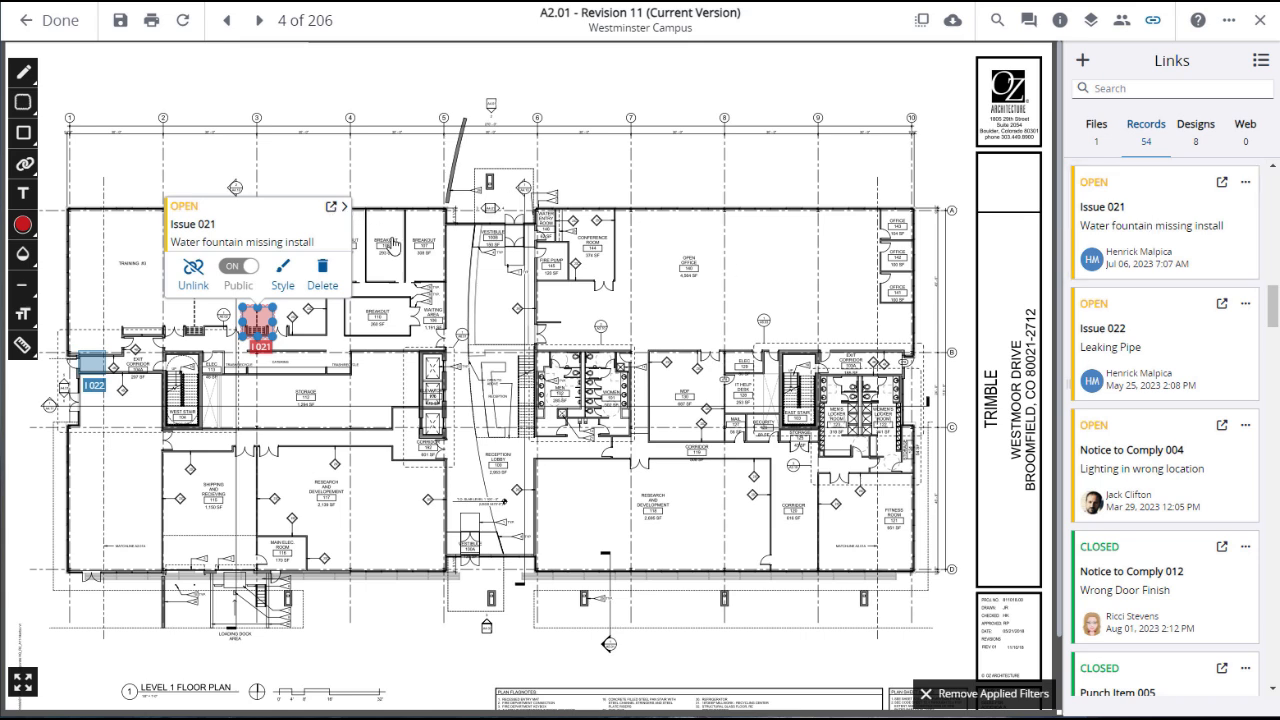